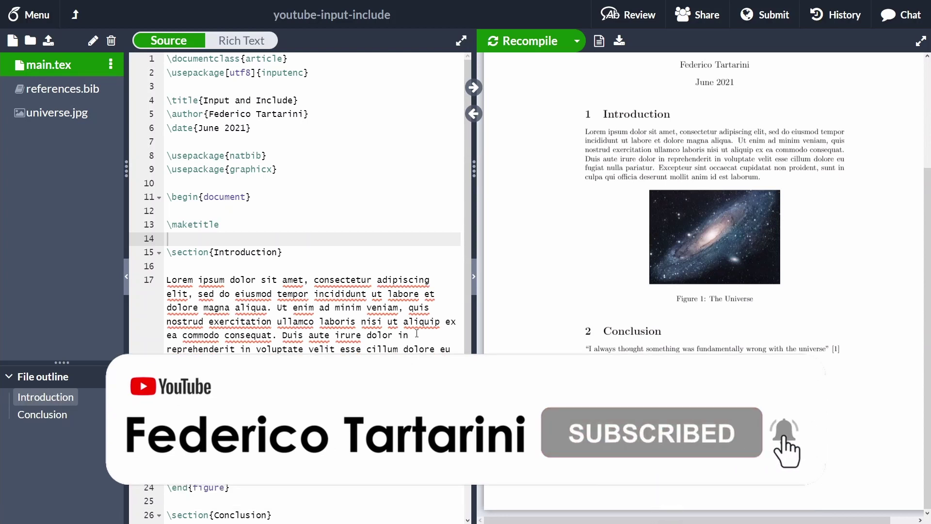
# Step: Create a 'chapters' folder containing a new file introduction.tex
pyautogui.scroll(-1, 416, 333)
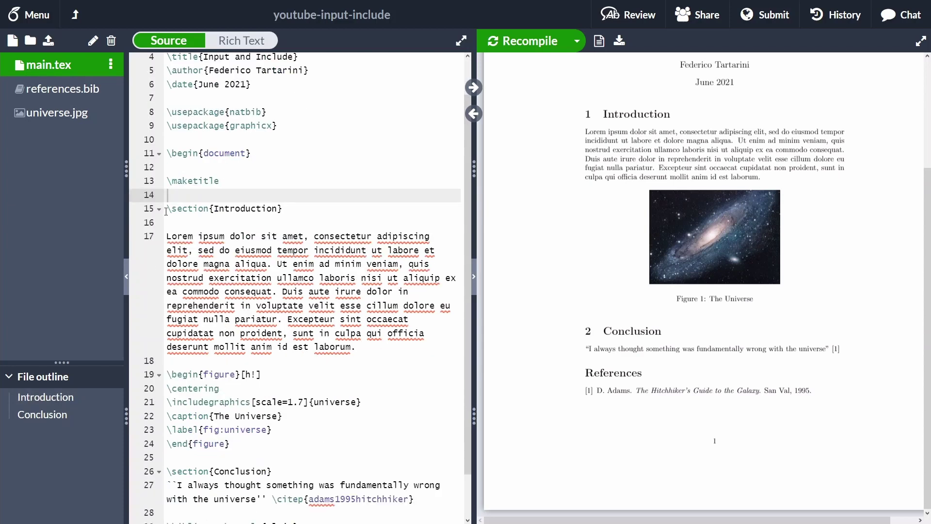
pyautogui.moveTo(167, 211); pyautogui.dragTo(361, 353)
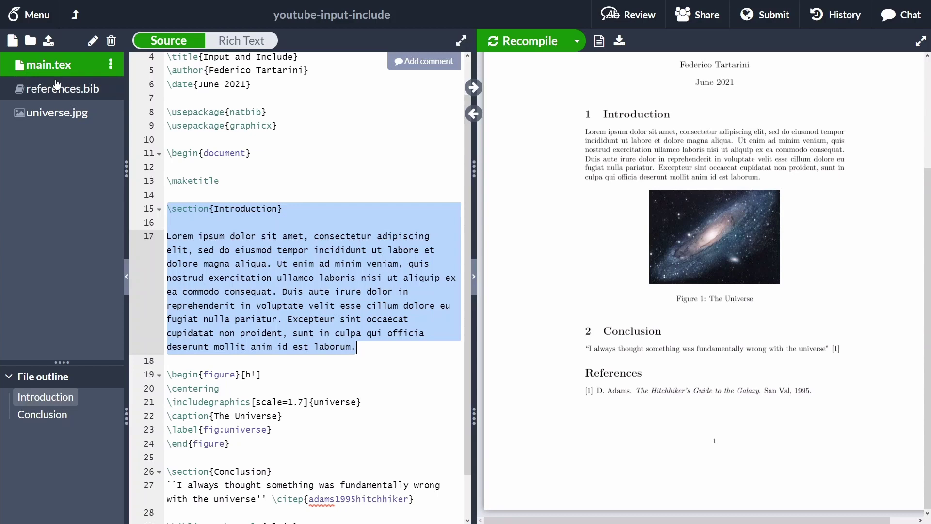
pyautogui.click(30, 40)
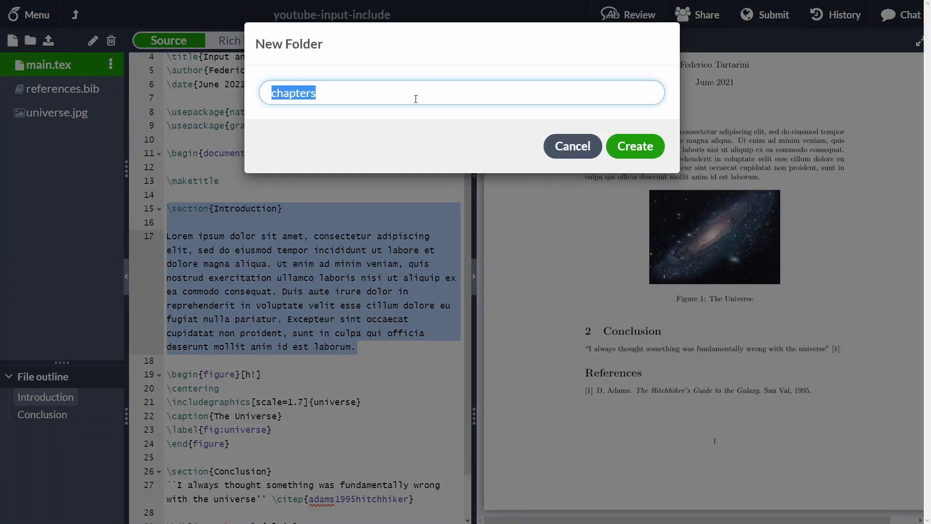
pyautogui.click(651, 147)
pyautogui.click(68, 66)
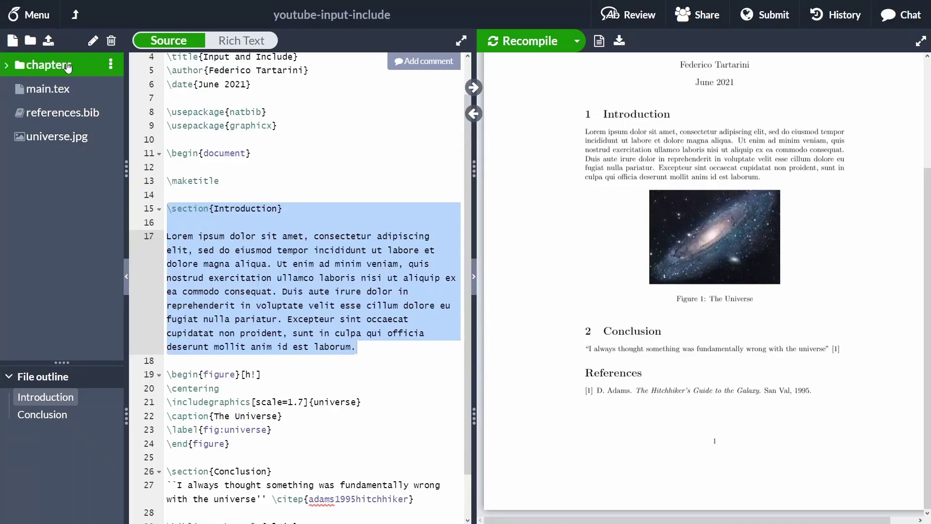
pyautogui.click(13, 41)
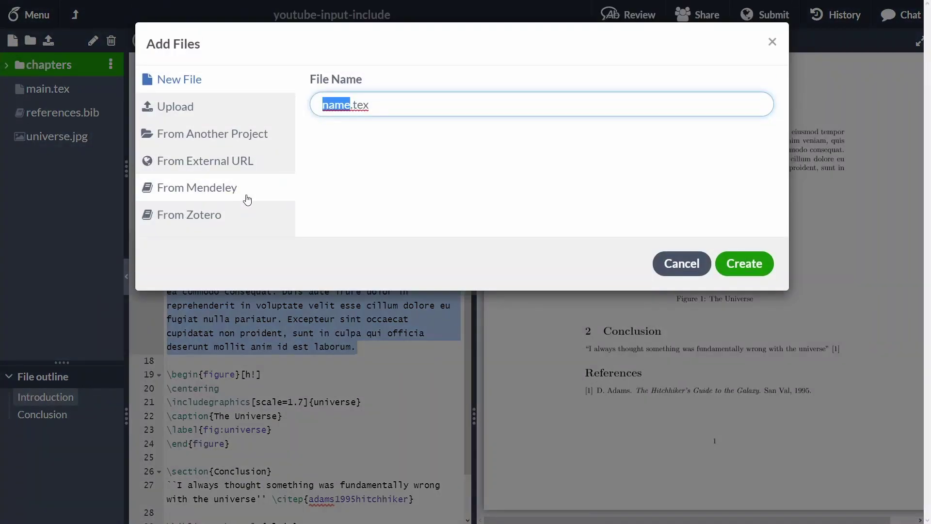
pyautogui.write('IN')
pyautogui.press('BackSpace')
pyautogui.press('BackSpace')
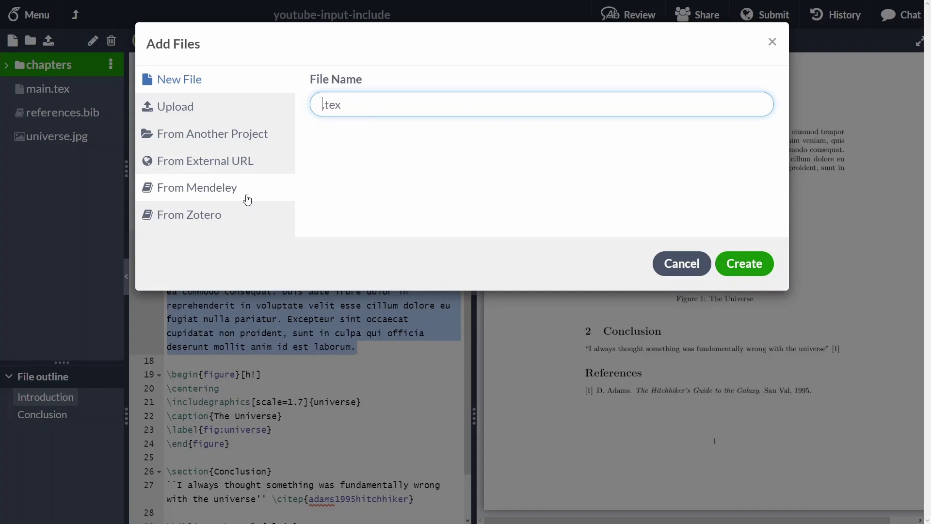
pyautogui.write('introduction')
pyautogui.press('Return')
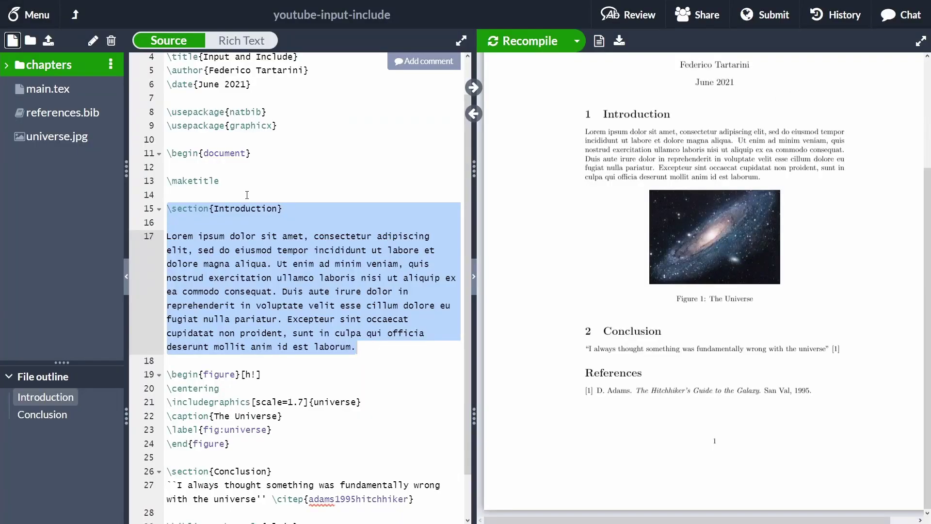
# Step: Cut the Introduction section (lines 15–17) out of main.tex and open introduction.tex
pyautogui.click(270, 221)
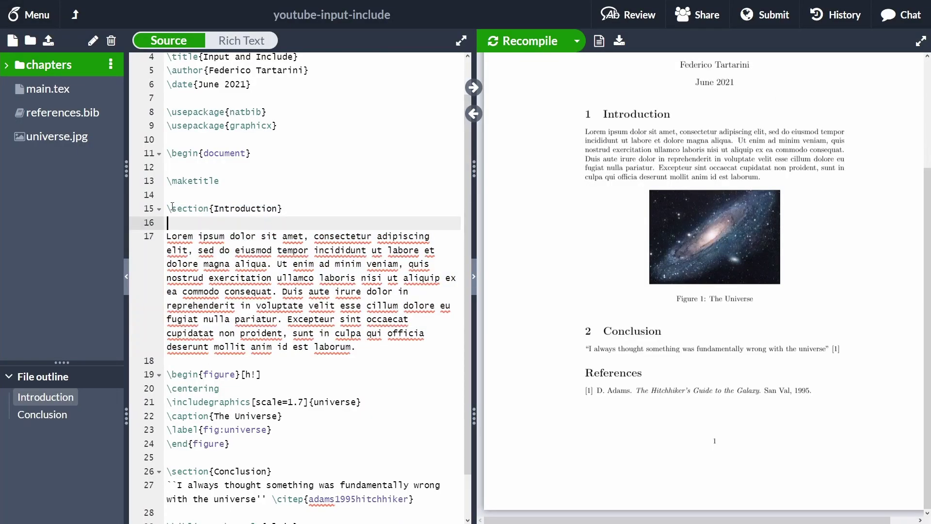
pyautogui.moveTo(168, 206); pyautogui.dragTo(410, 344)
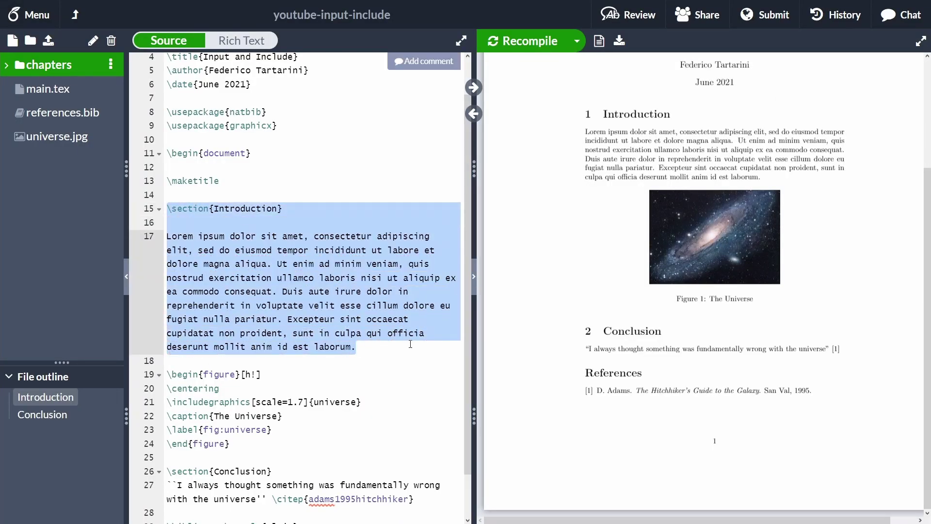
pyautogui.hotkey('ctrl', 'x')
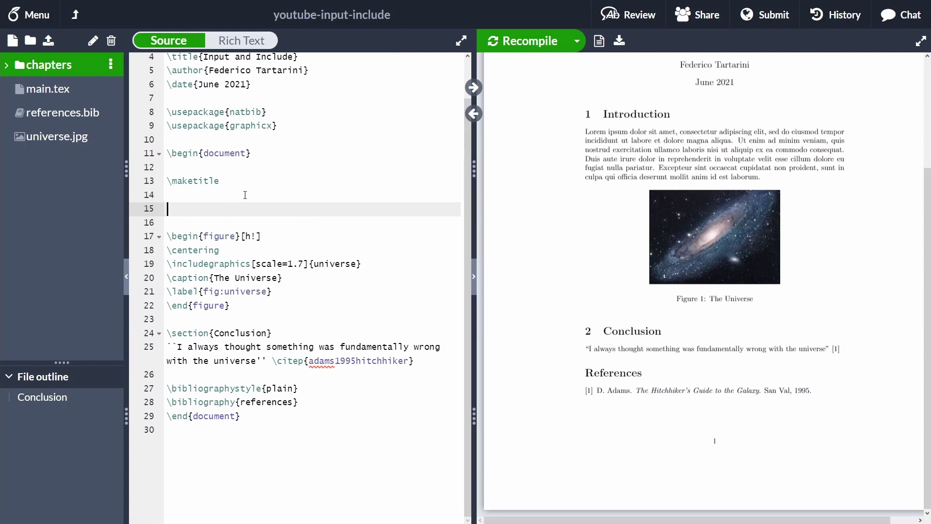
pyautogui.click(9, 69)
pyautogui.click(35, 88)
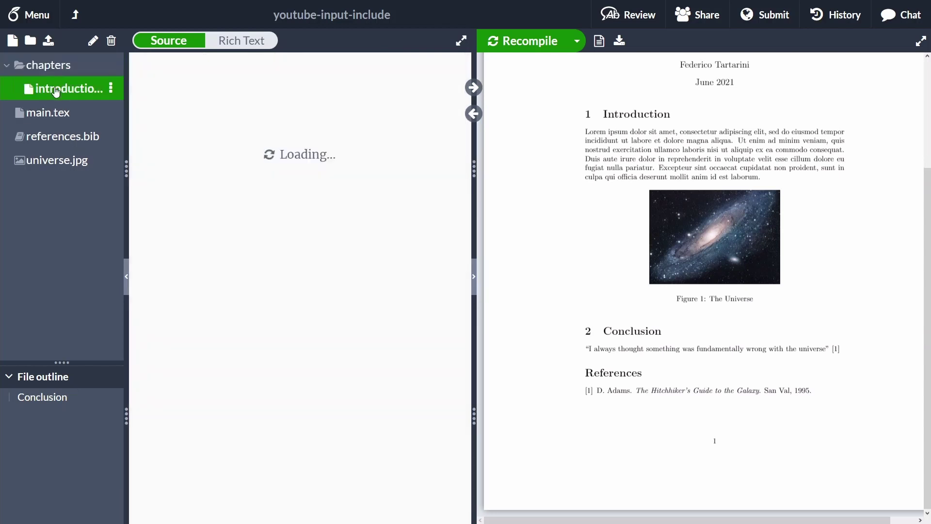
# Step: Paste the Introduction section into introduction.tex and recompile the PDF without it
pyautogui.hotkey('ctrl', 'v')
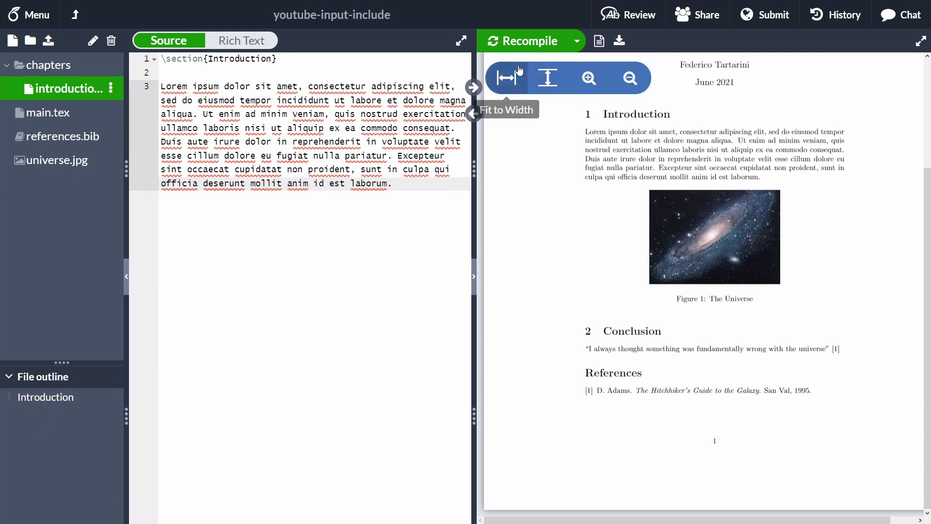
pyautogui.click(521, 42)
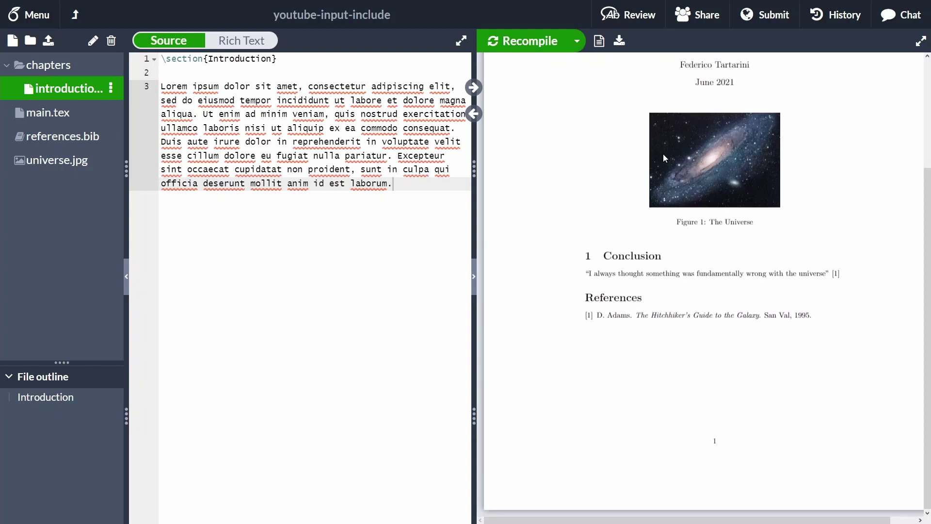
pyautogui.scroll(2, 630, 218)
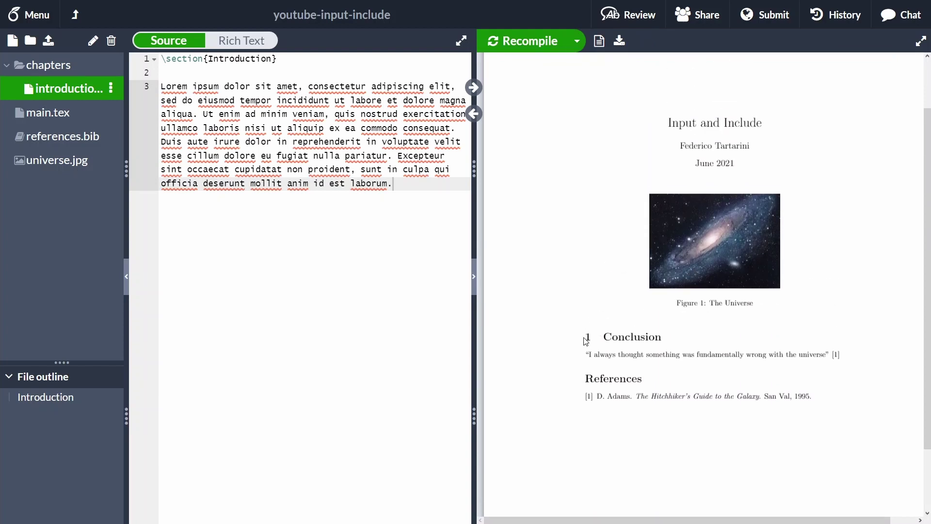
pyautogui.moveTo(588, 338); pyautogui.dragTo(670, 340)
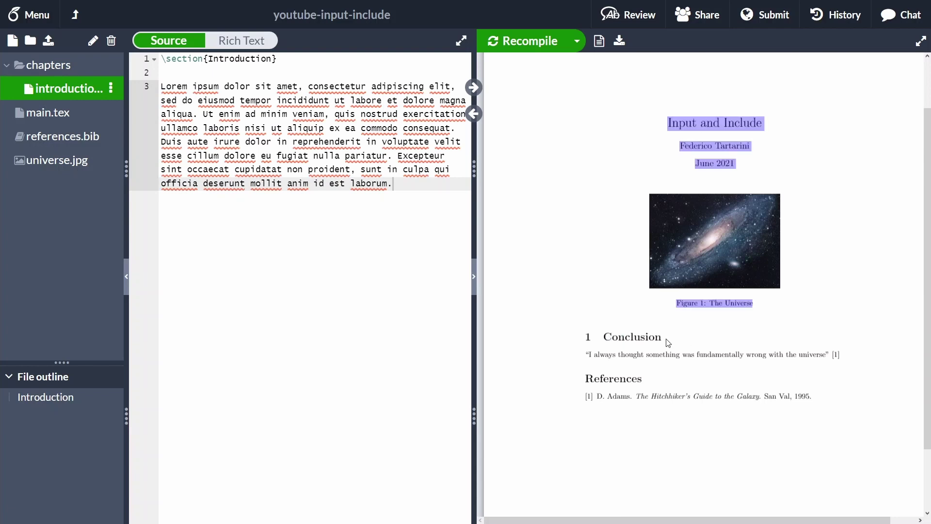
# Step: Add \input{chapters/introduction} to main.tex and recompile with Ctrl+S
pyautogui.click(49, 116)
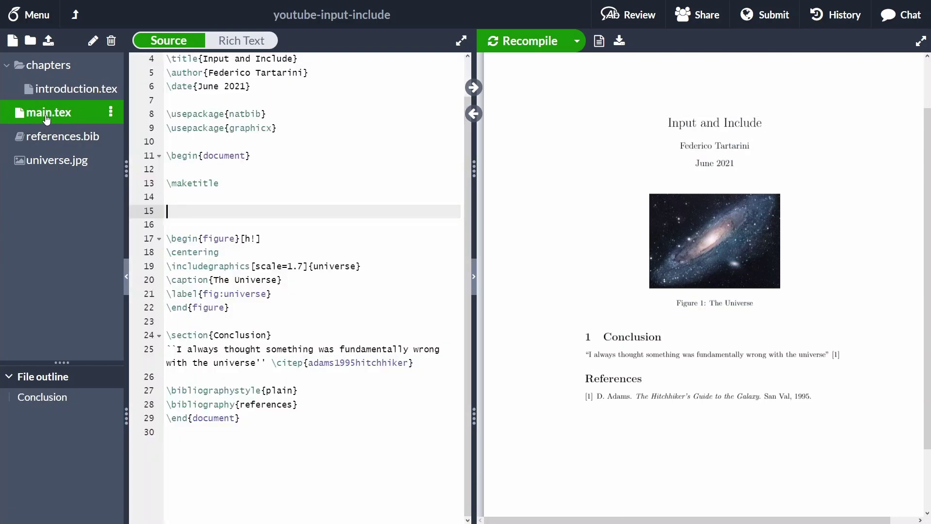
pyautogui.write('\\')
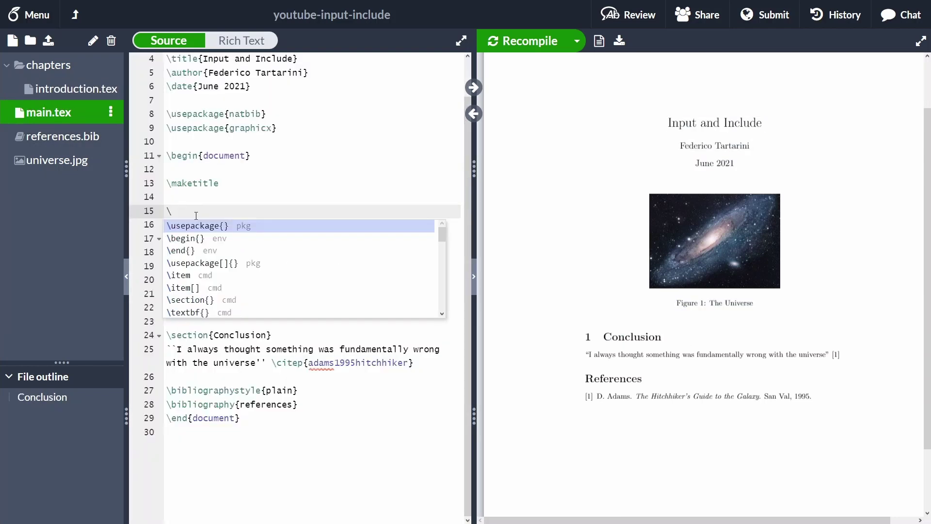
pyautogui.write('input')
pyautogui.press('Return')
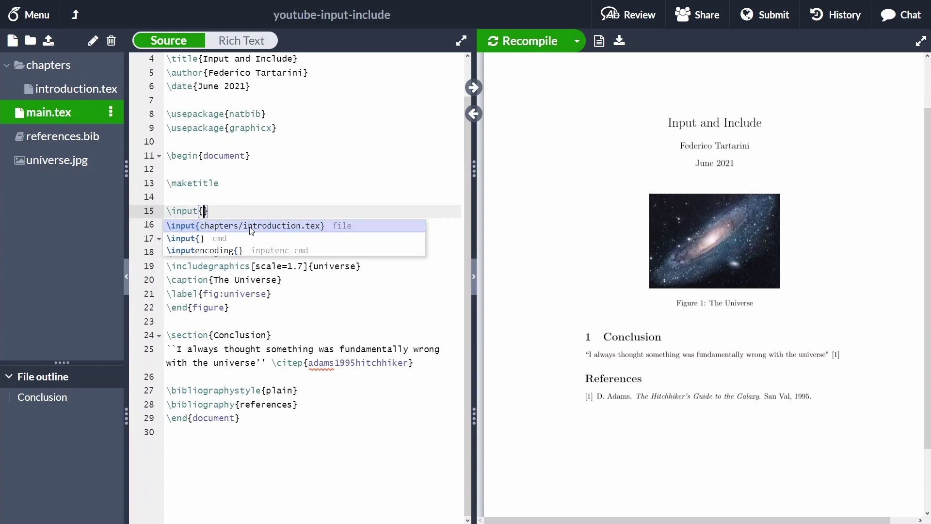
pyautogui.click(316, 227)
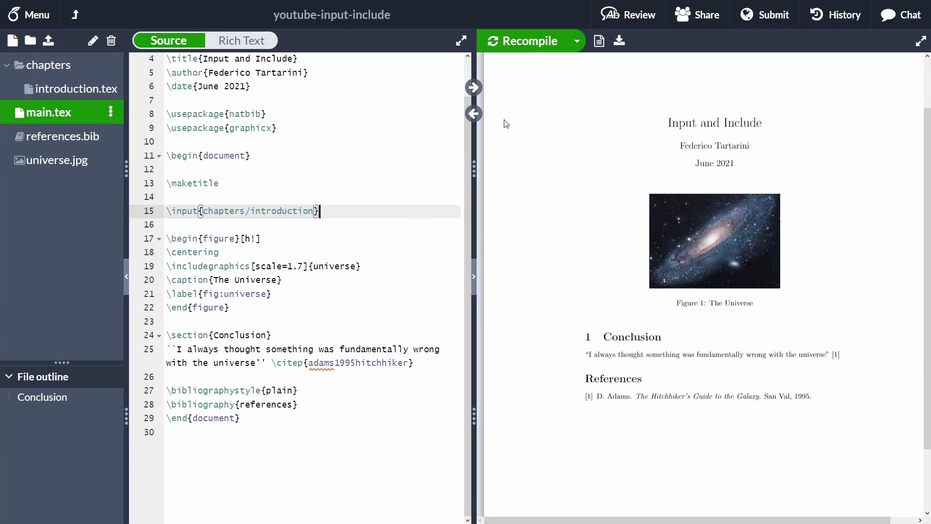
pyautogui.hotkey('ctrl', 's')
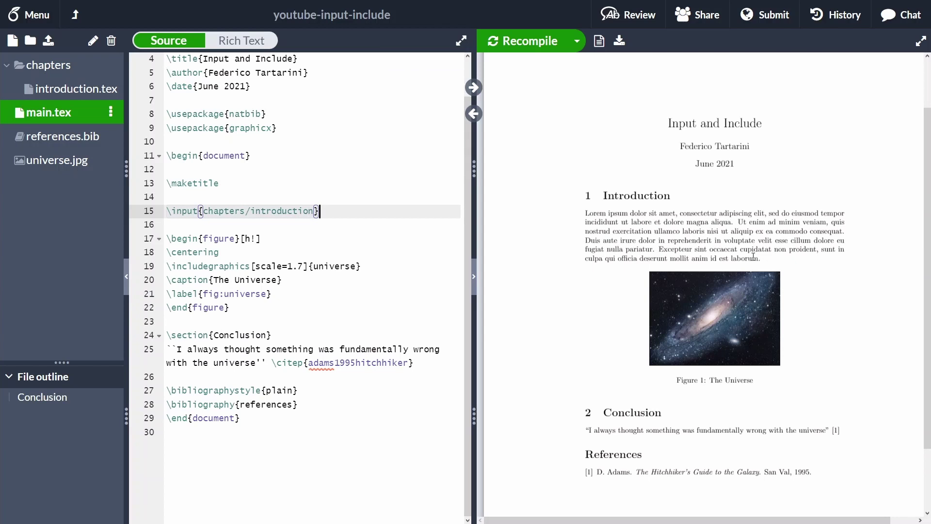
pyautogui.hotkey('shift', 'Home')
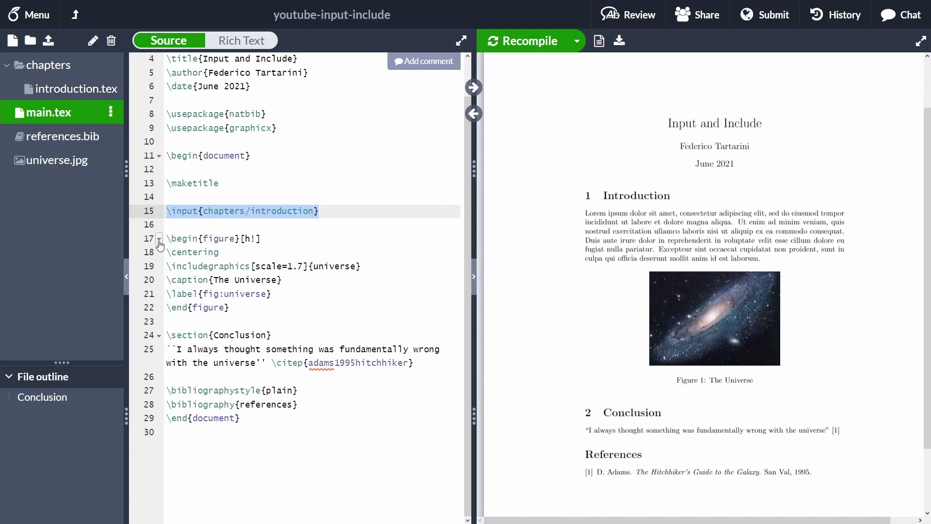
# Step: Create sub_section.tex in chapters and paste in a Sub section heading and paragraph
pyautogui.click(53, 66)
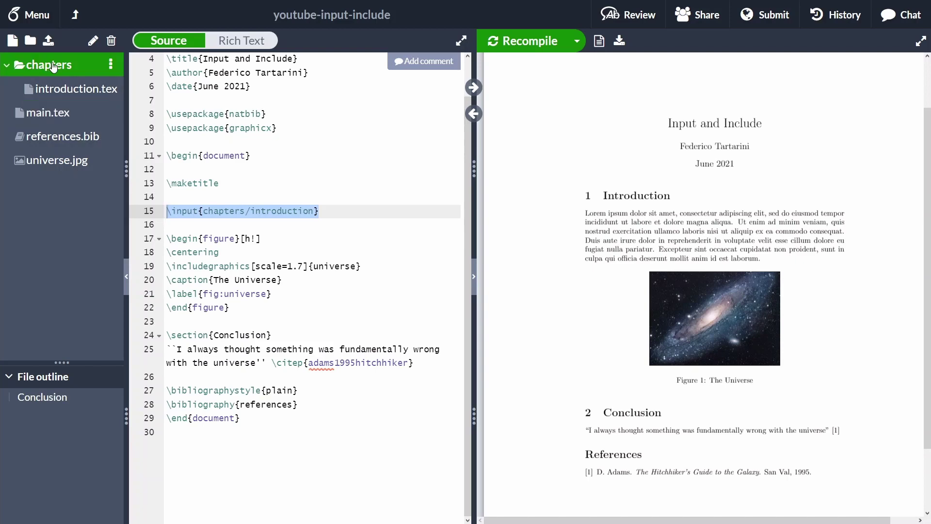
pyautogui.click(18, 44)
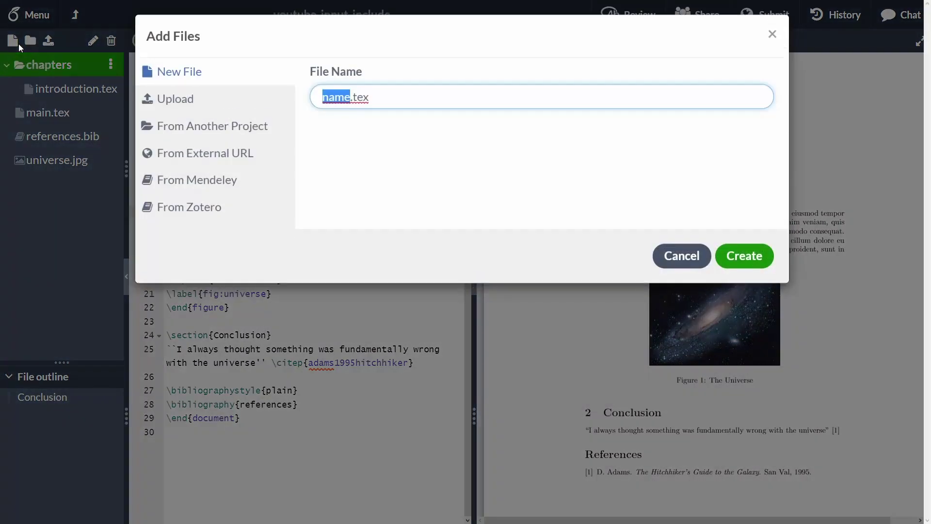
pyautogui.write('su')
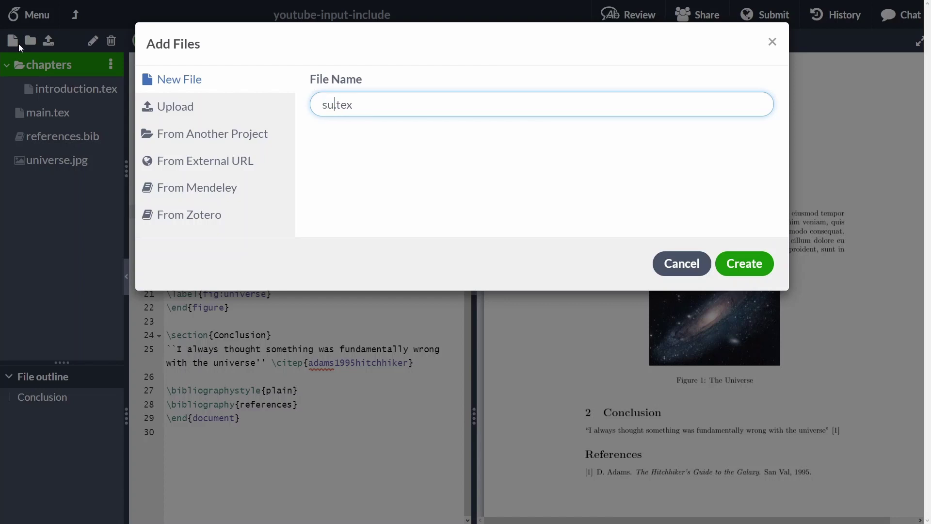
pyautogui.write('b_sectio')
pyautogui.write('n')
pyautogui.press('Return')
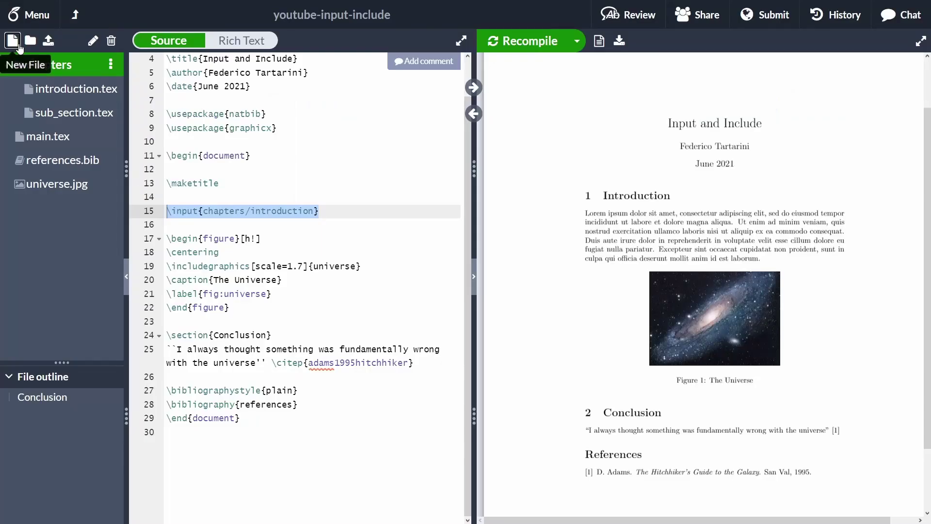
pyautogui.click(28, 115)
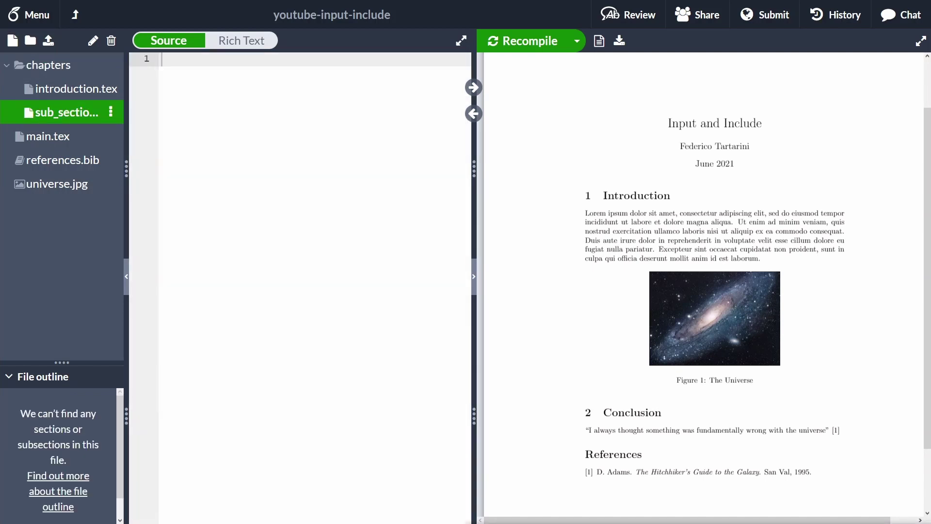
pyautogui.hotkey('ctrl', 'v')
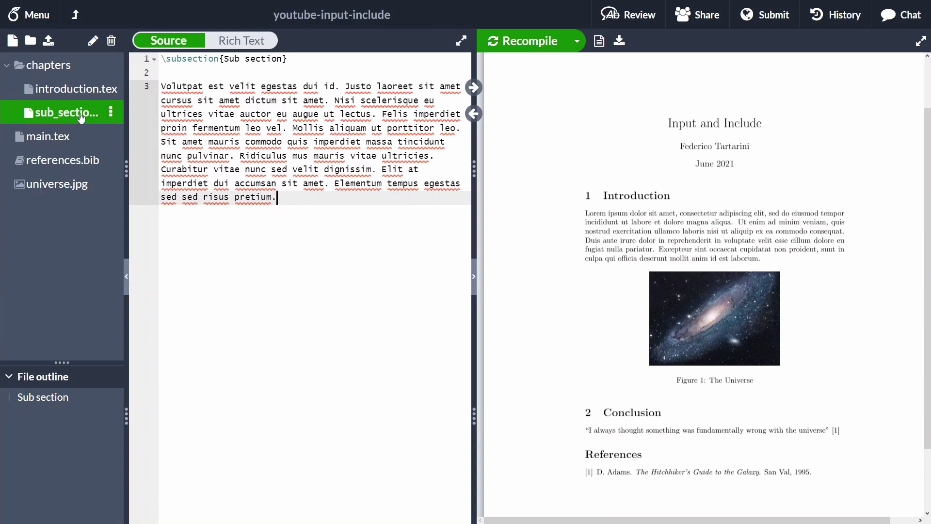
# Step: Add \input{chapters/sub_section} after the introduction paragraph and recompile
pyautogui.click(40, 88)
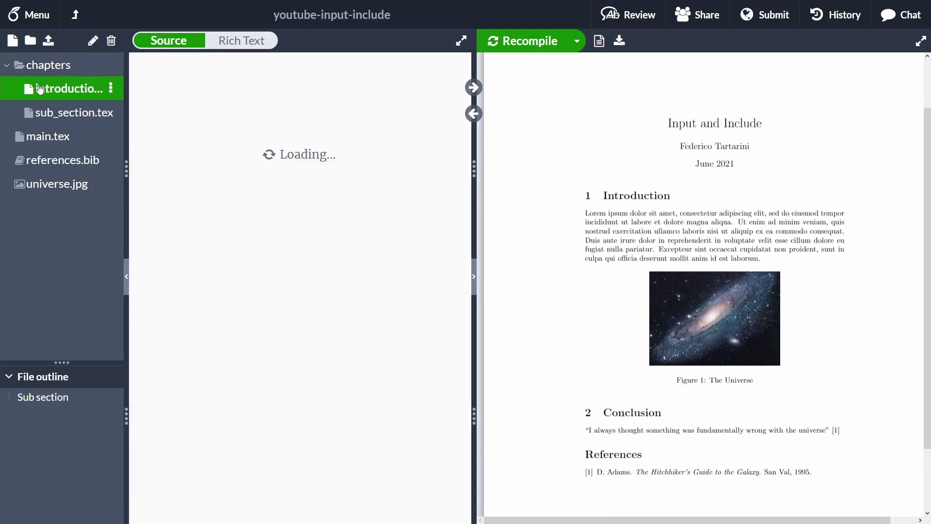
pyautogui.press('Return')
pyautogui.press('Return')
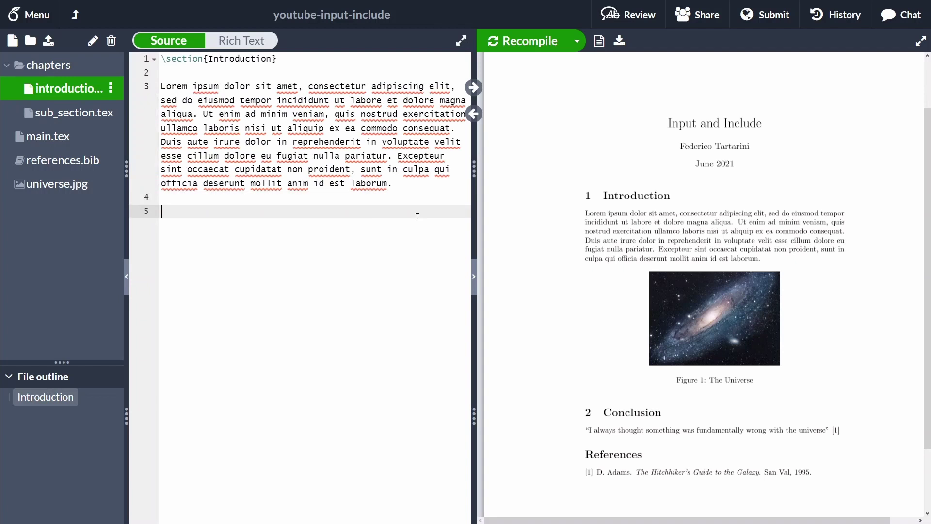
pyautogui.write('\\inpu')
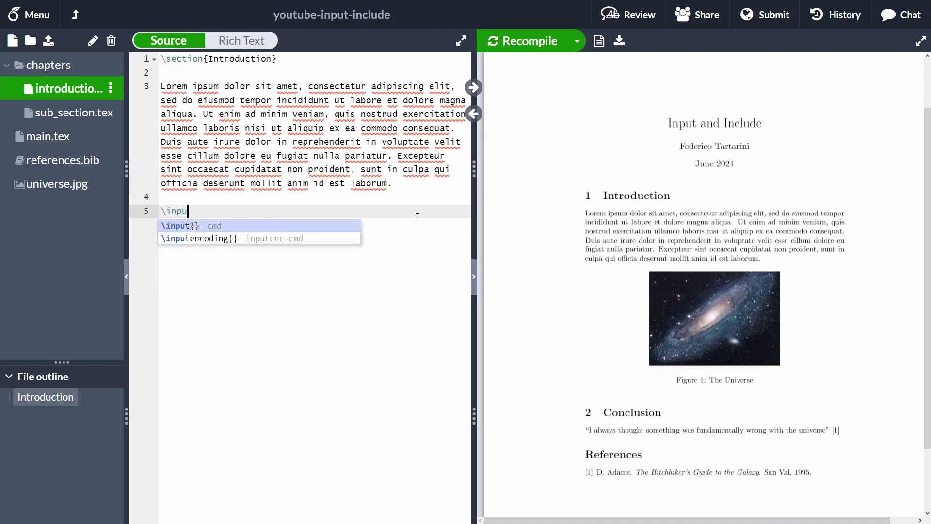
pyautogui.press('Return')
pyautogui.press('Return')
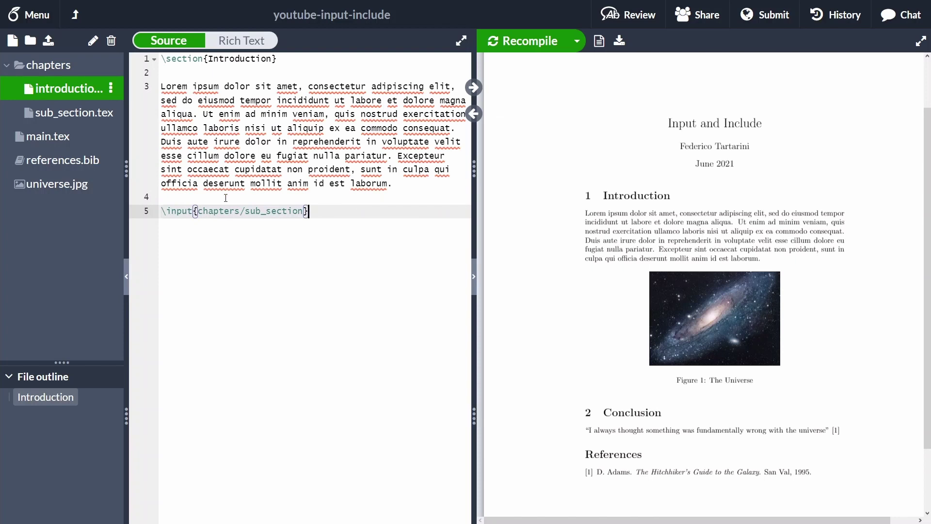
pyautogui.click(536, 42)
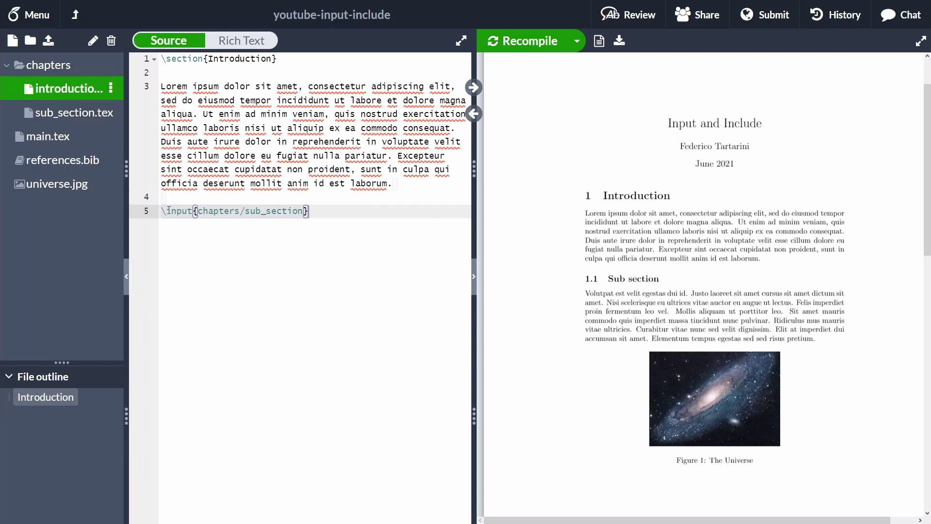
pyautogui.click(39, 65)
# Step: Add a new empty file figure1.tex to the chapters folder
pyautogui.click(32, 47)
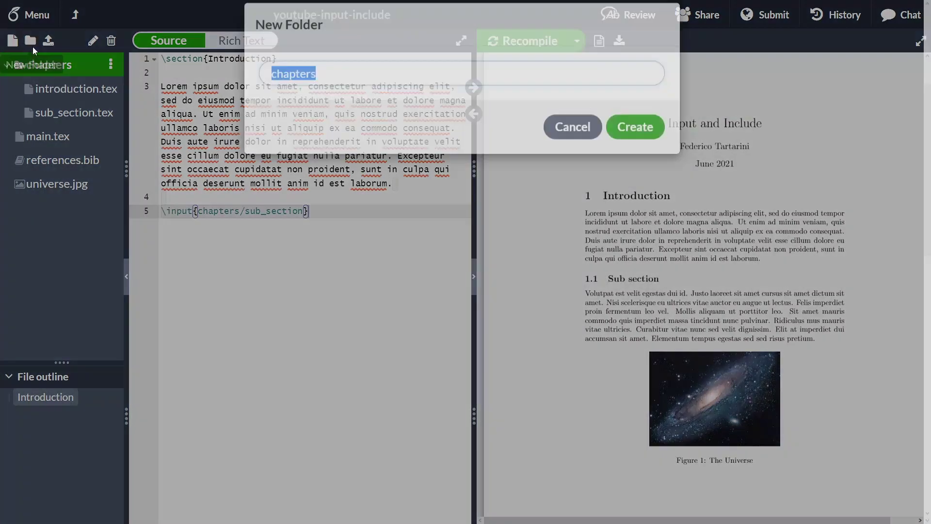
pyautogui.click(575, 147)
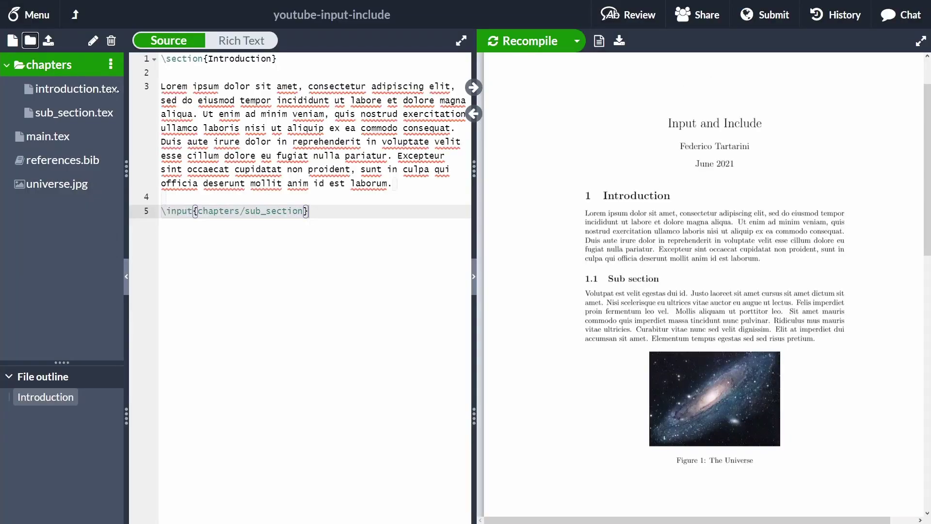
pyautogui.click(13, 40)
pyautogui.write('figure')
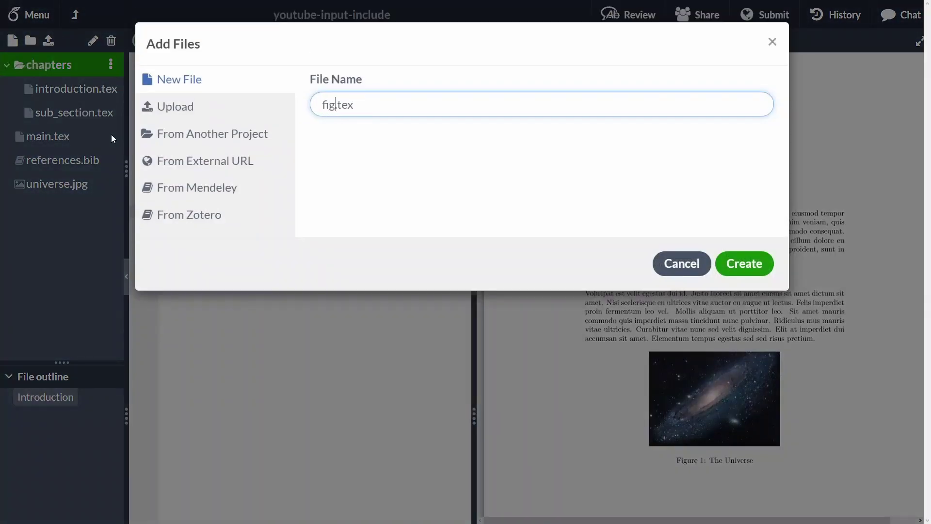
pyautogui.press('Left')
pyautogui.press('Left')
pyautogui.press('Left')
pyautogui.press('Left')
pyautogui.write('1')
pyautogui.press('Return')
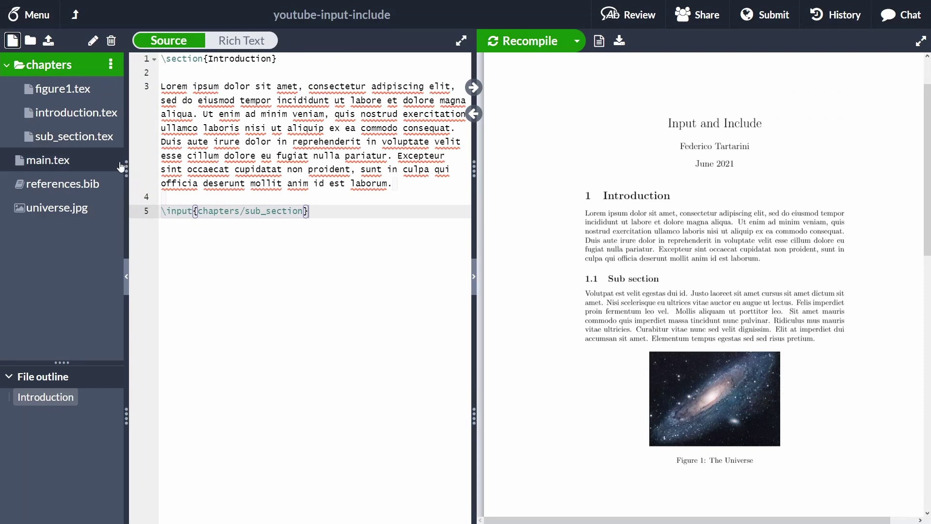
# Step: Delete the Universe figure block (lines 17–22) from main.tex
pyautogui.click(76, 165)
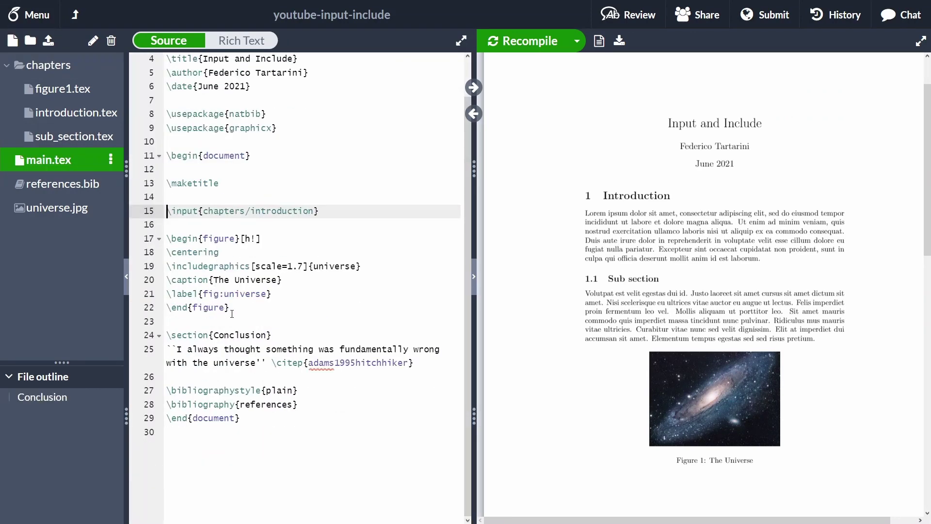
pyautogui.moveTo(238, 311); pyautogui.dragTo(135, 244)
pyautogui.hotkey('ctrl', 'c')
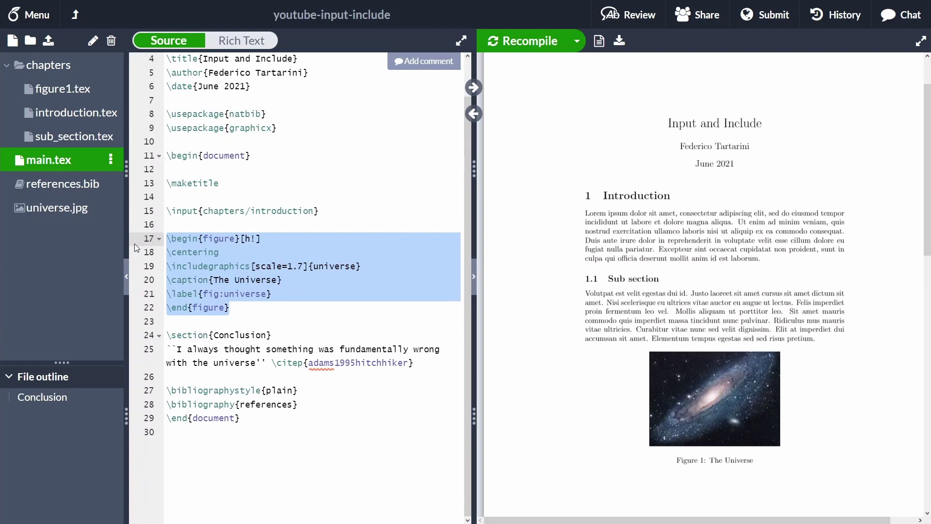
pyautogui.press('BackSpace')
pyautogui.press('BackSpace')
pyautogui.press('BackSpace')
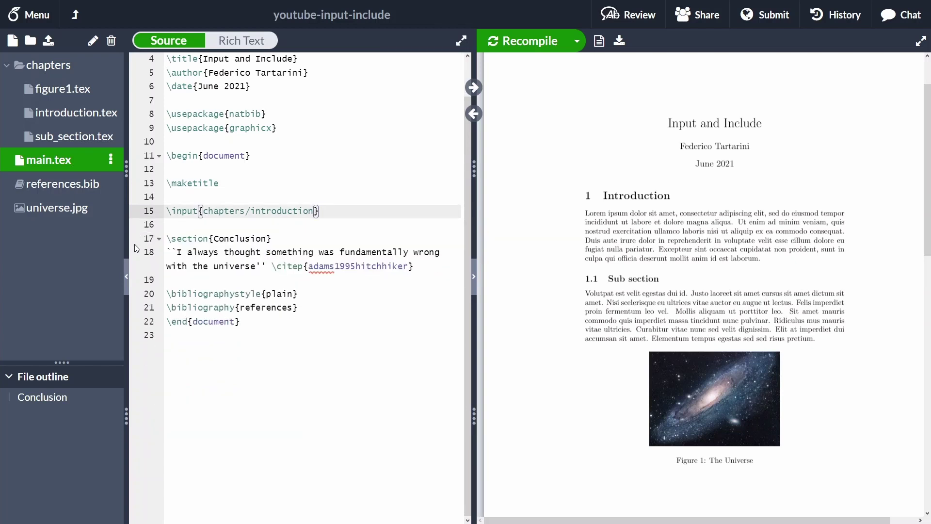
# Step: Paste the figure code into figure1.tex, input chapters/figure1 in introduction.tex, and recompile
pyautogui.click(57, 95)
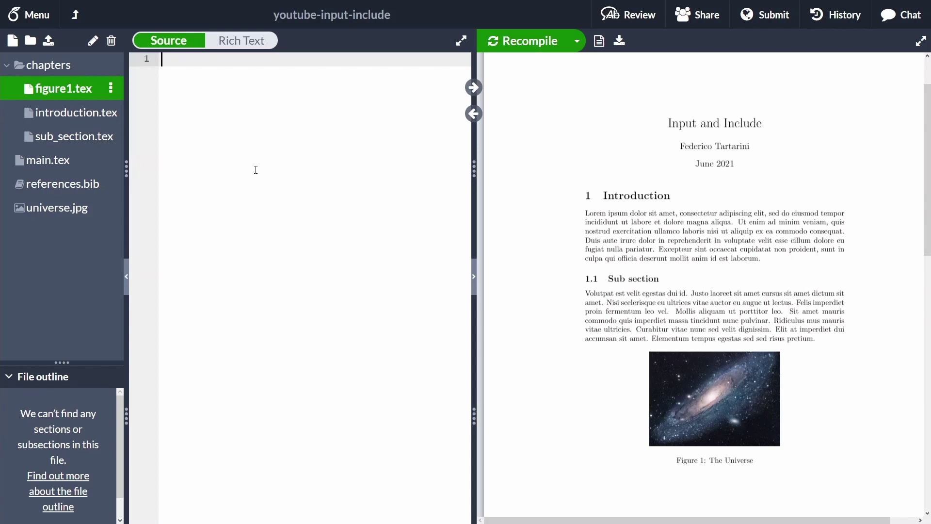
pyautogui.hotkey('ctrl', 'v')
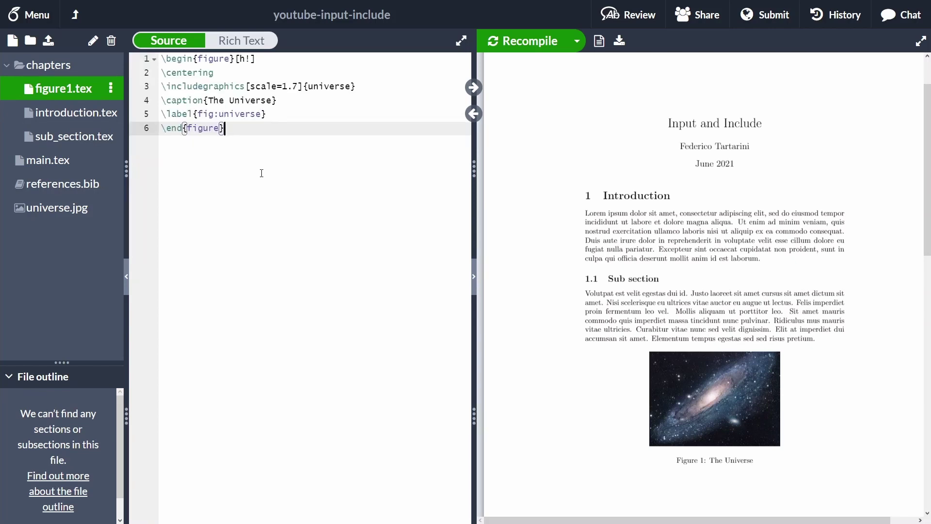
pyautogui.click(59, 115)
pyautogui.click(407, 183)
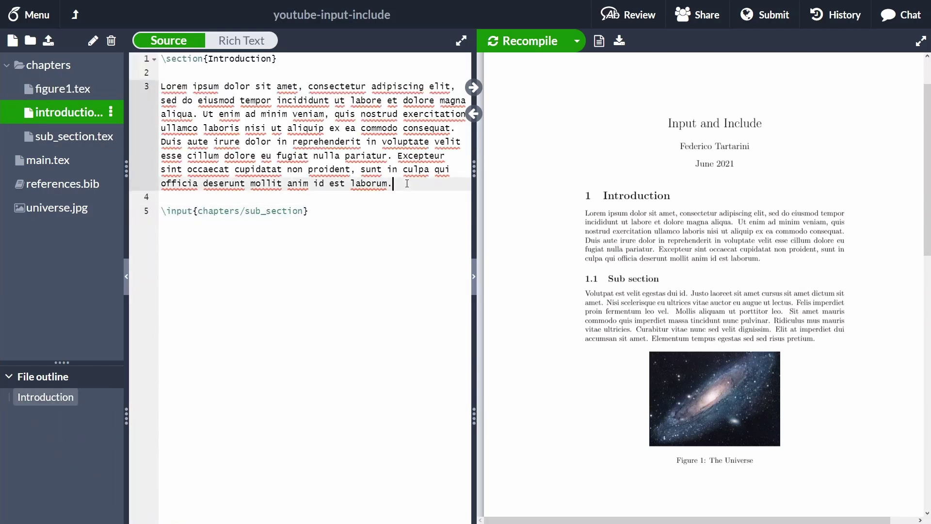
pyautogui.press('Return')
pyautogui.press('Return')
pyautogui.write('\\')
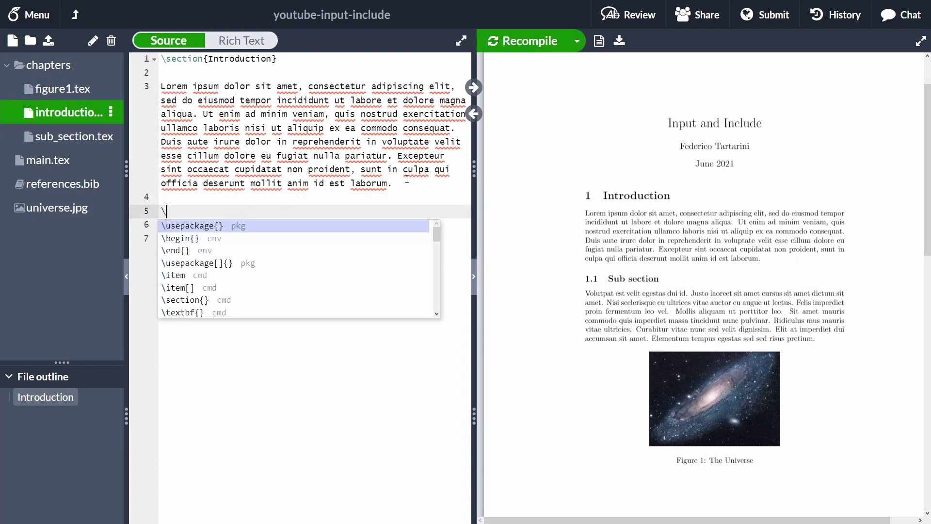
pyautogui.write('inpu')
pyautogui.press('Return')
pyautogui.press('Return')
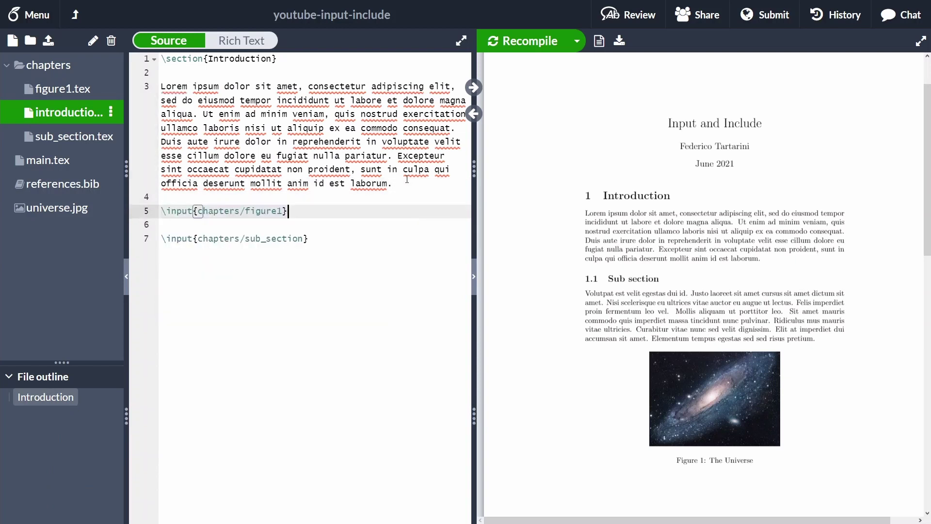
pyautogui.click(528, 40)
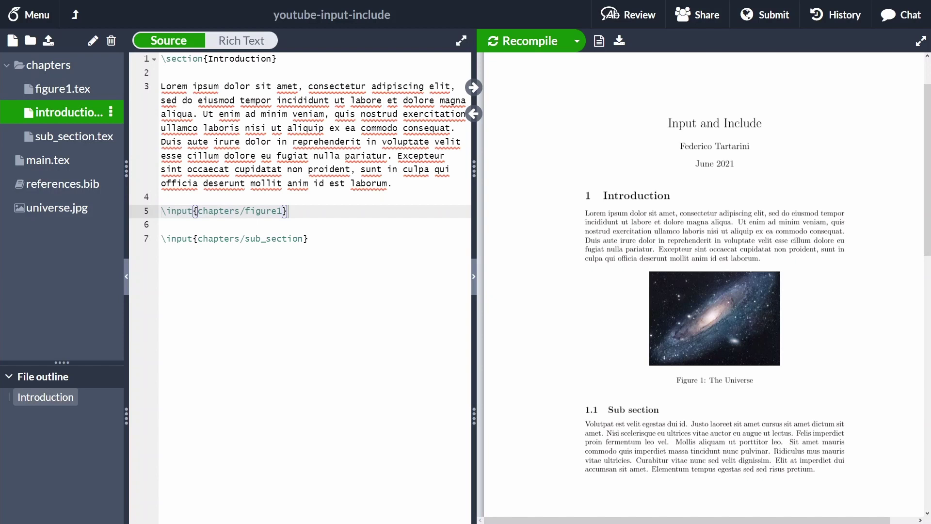
# Step: Check the input lines in introduction.tex, then return to main.tex in the editor
pyautogui.click(51, 160)
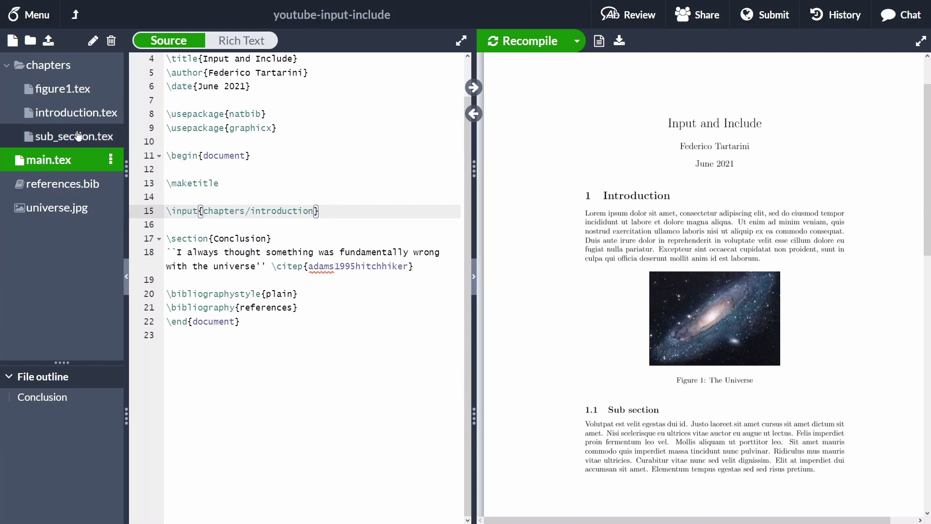
pyautogui.click(70, 117)
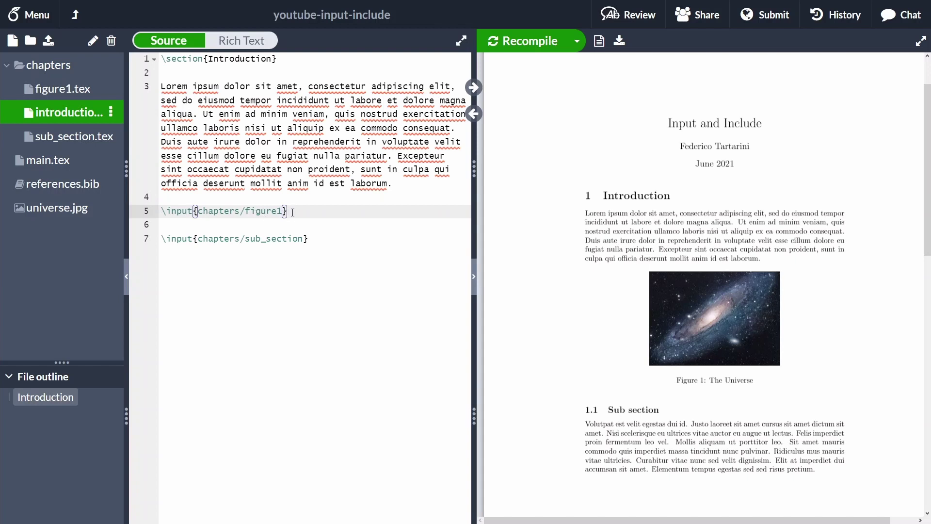
pyautogui.press('Down')
pyautogui.press('Down')
pyautogui.press('Home')
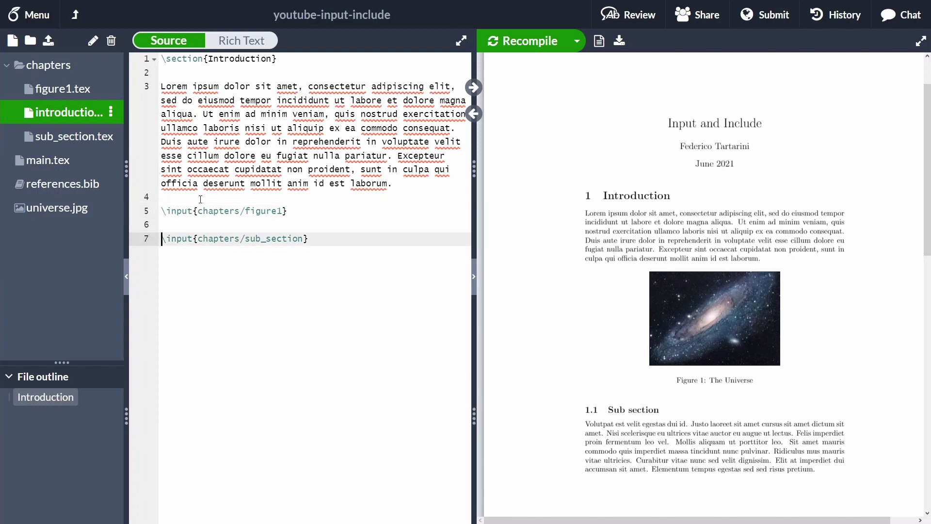
pyautogui.click(70, 160)
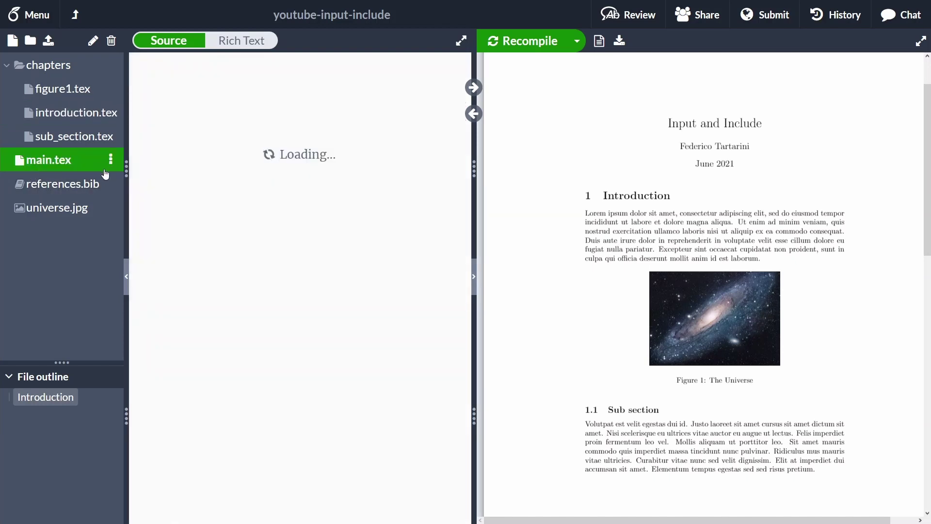
pyautogui.press('Home')
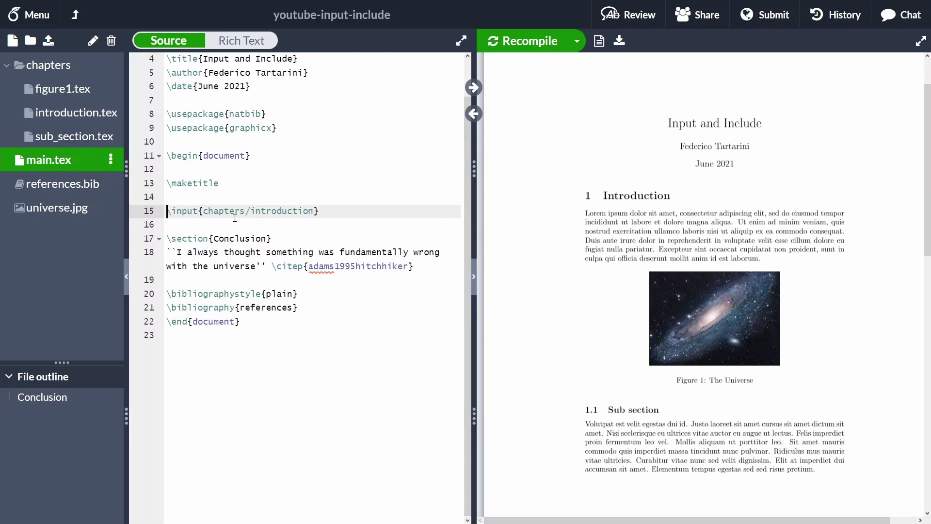
pyautogui.write('%')
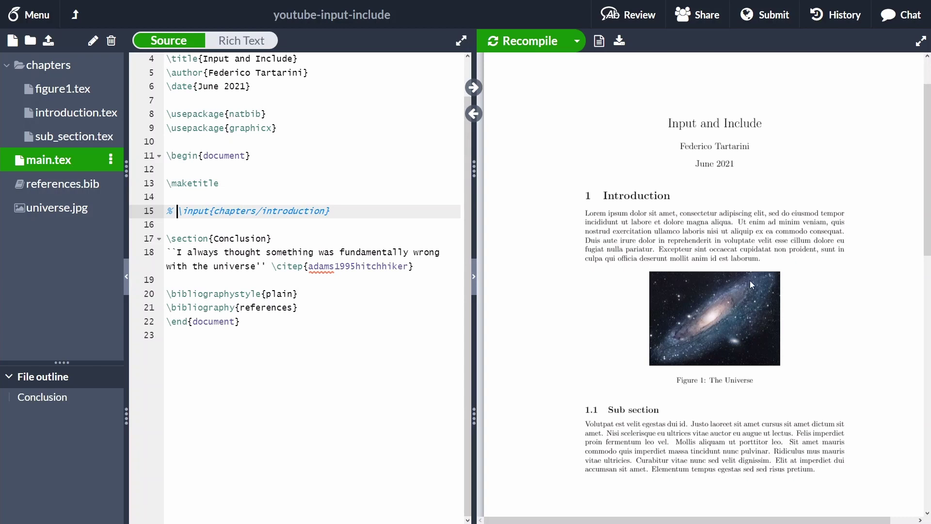
pyautogui.moveTo(166, 210); pyautogui.dragTo(345, 210)
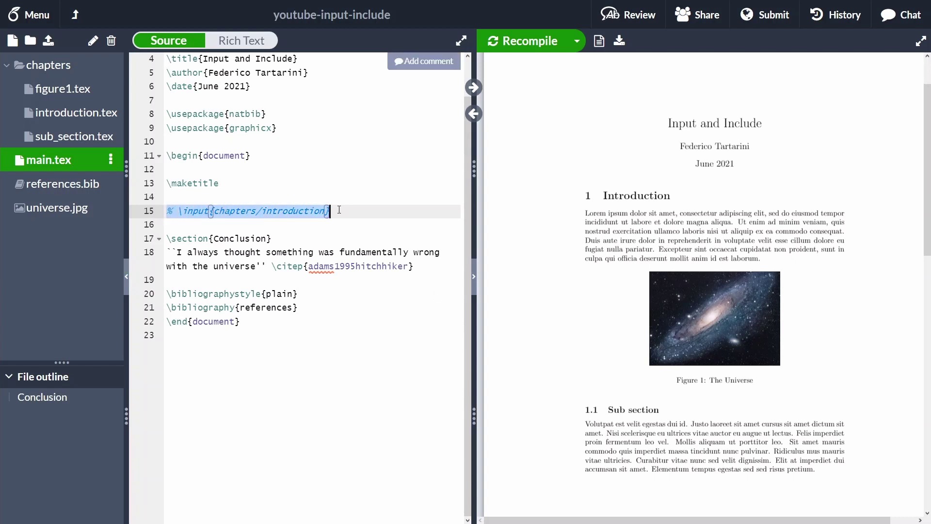
pyautogui.click(528, 35)
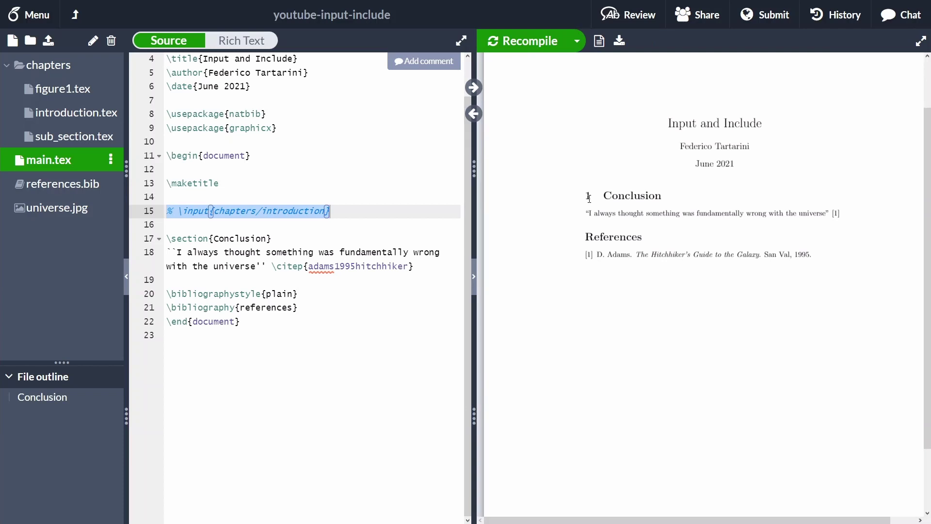
pyautogui.click(367, 218)
pyautogui.click(346, 214)
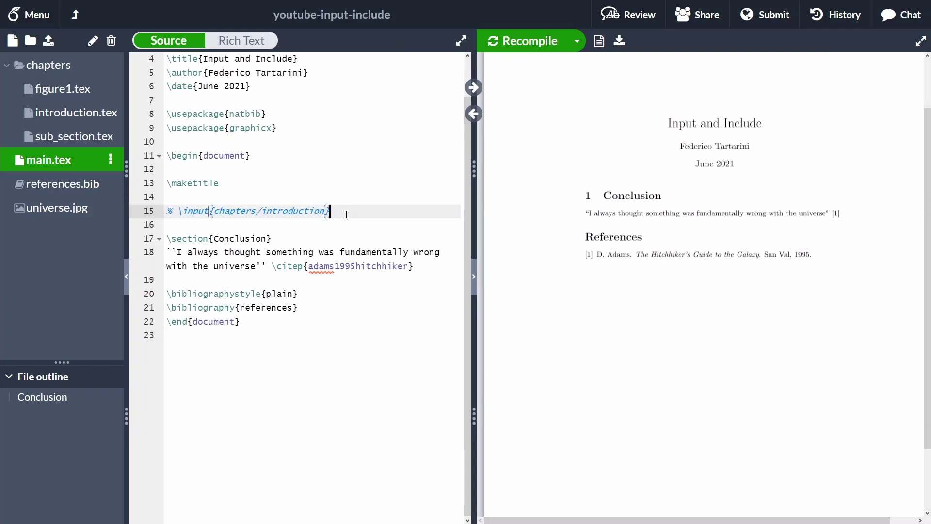
pyautogui.hotkey('ctrl', '/')
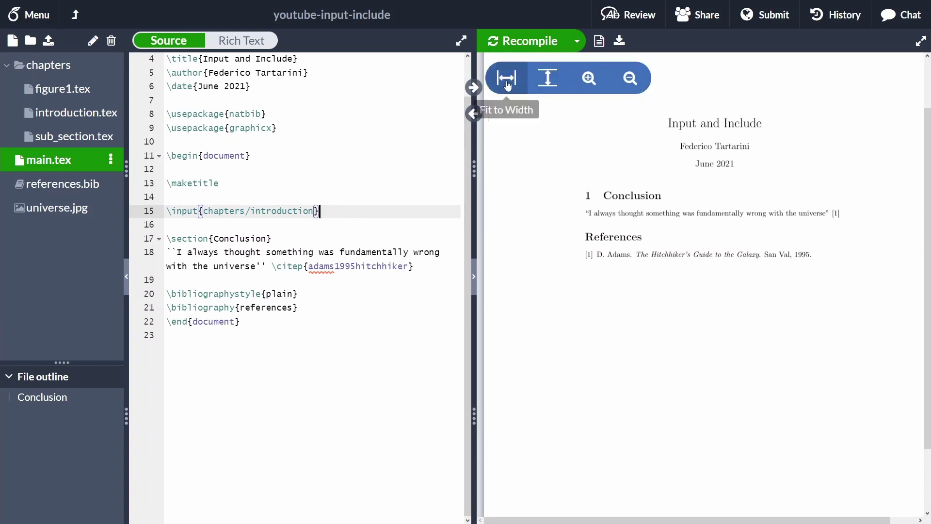
pyautogui.click(529, 39)
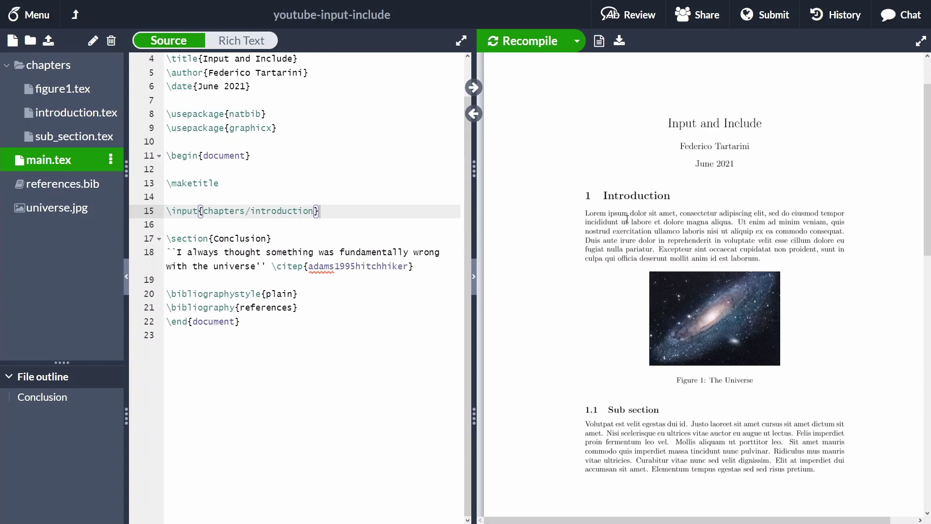
# Step: Scroll through the PDF pages, then open introduction.tex and figure1.tex
pyautogui.scroll(-5, 628, 222)
pyautogui.scroll(2, 629, 225)
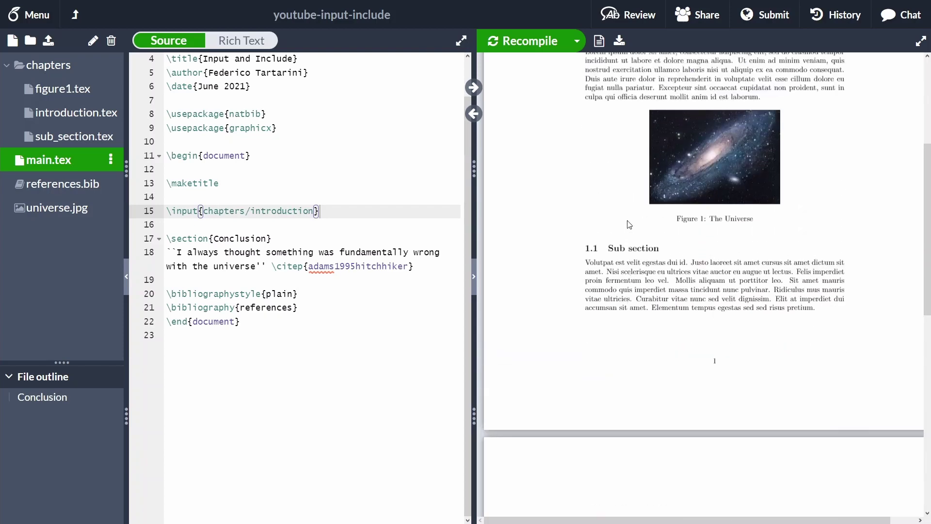
pyautogui.scroll(2, 629, 224)
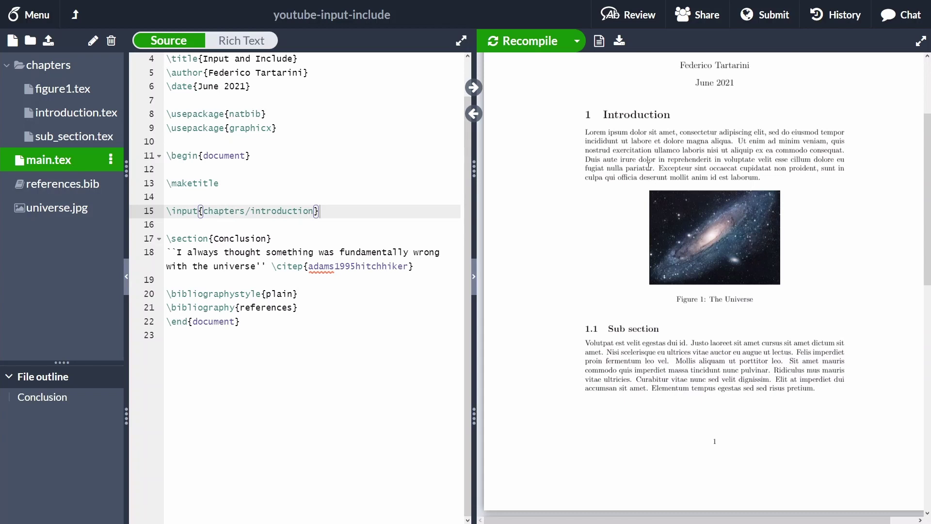
pyautogui.click(79, 116)
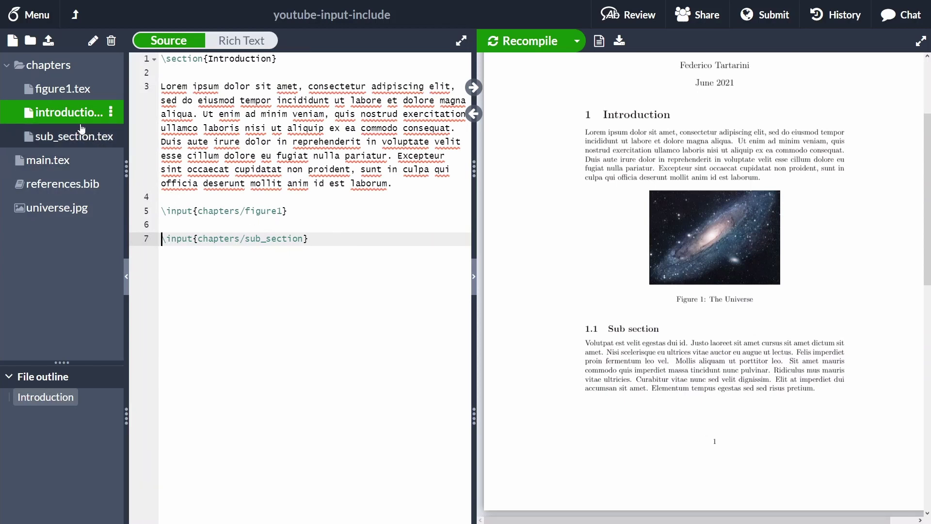
pyautogui.click(76, 91)
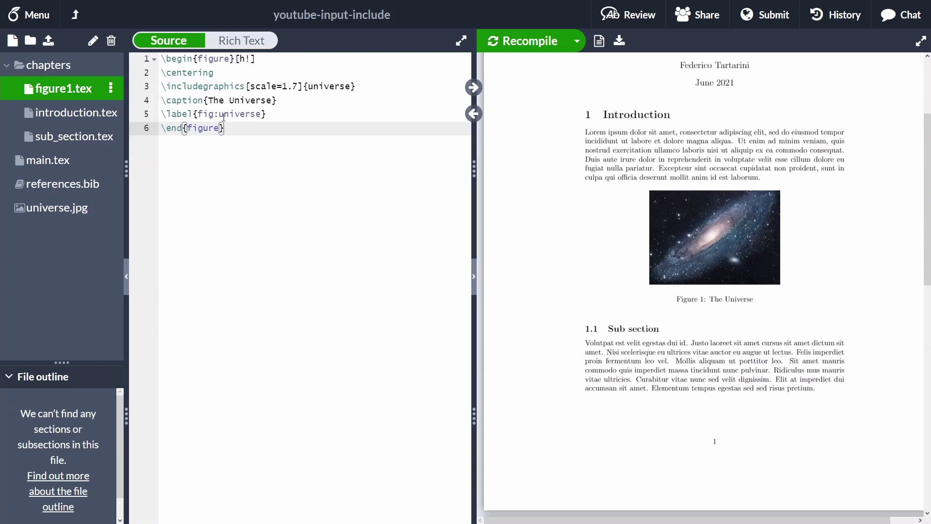
# Step: Copy the figure environment over the \input{chapters/figure1} line in introduction.tex
pyautogui.hotkey('ctrl', 'a')
pyautogui.hotkey('ctrl', 'c')
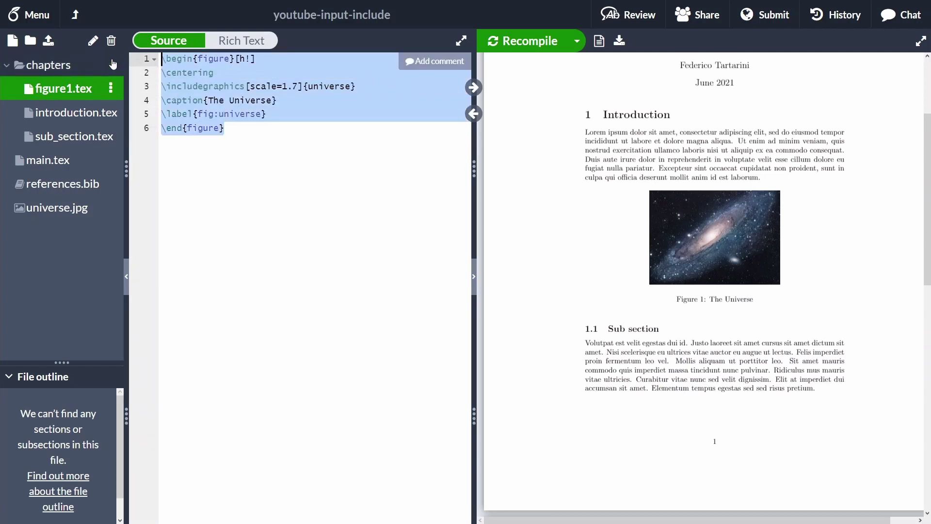
pyautogui.click(88, 113)
pyautogui.moveTo(287, 211); pyautogui.dragTo(163, 214)
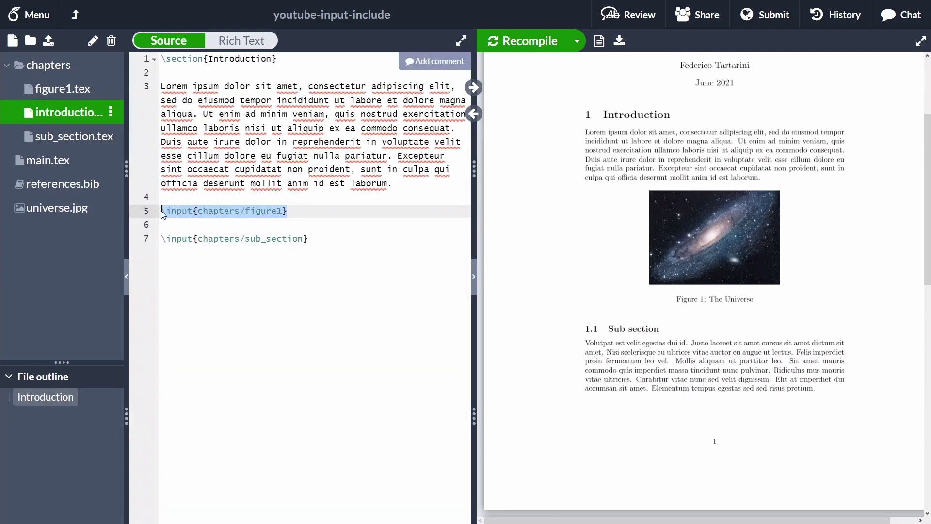
pyautogui.hotkey('ctrl', 'v')
# Step: Move the sub section text from sub_section.tex over its \input line in introduction.tex
pyautogui.click(58, 141)
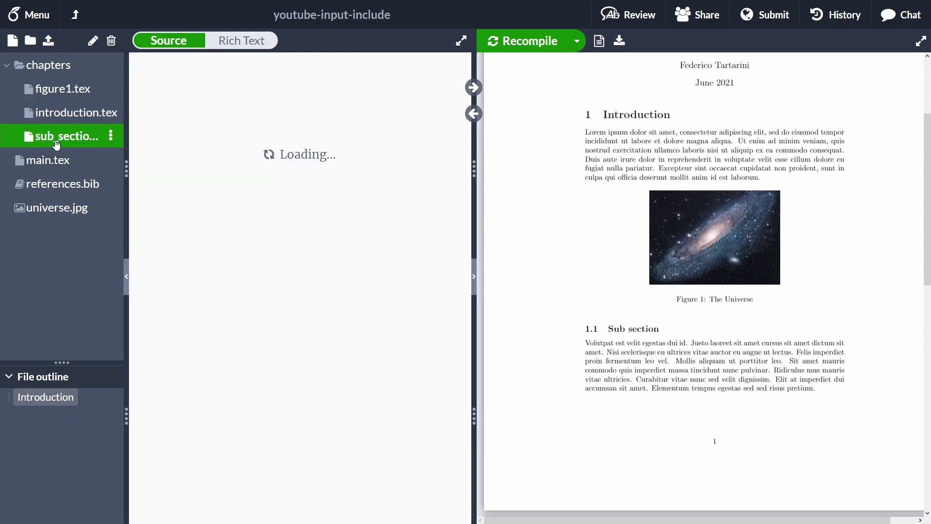
pyautogui.moveTo(291, 213); pyautogui.dragTo(137, 61)
pyautogui.hotkey('ctrl', 'x')
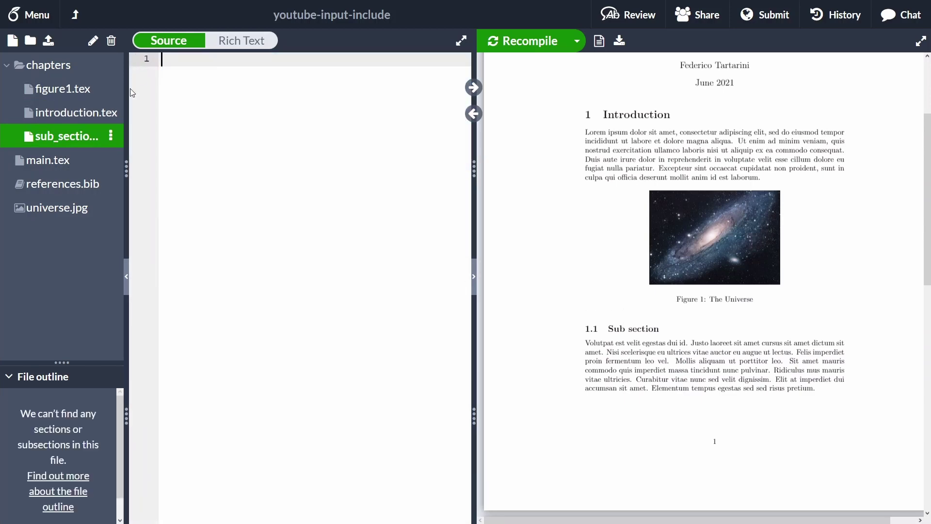
pyautogui.click(76, 112)
pyautogui.moveTo(314, 322); pyautogui.dragTo(169, 324)
pyautogui.hotkey('ctrl', 'v')
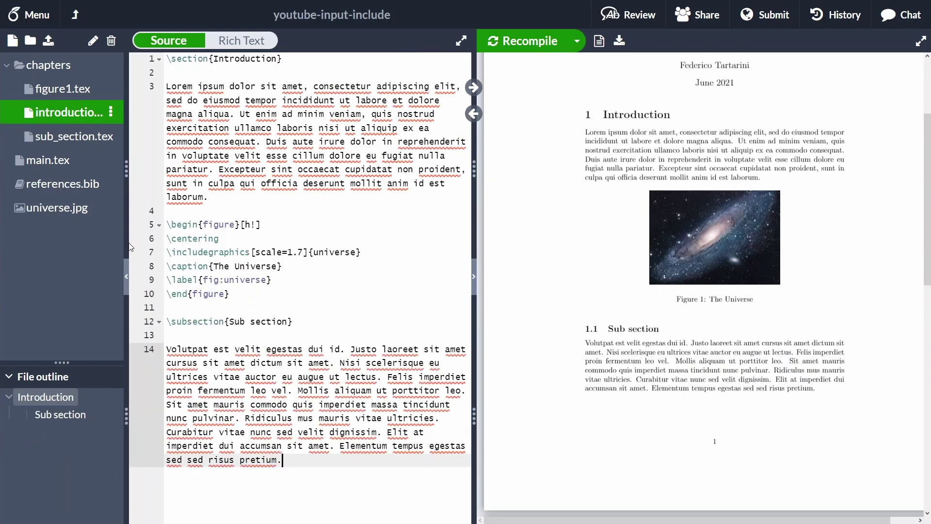
# Step: Delete figure1.tex and sub_section.tex from the chapters folder
pyautogui.click(66, 91)
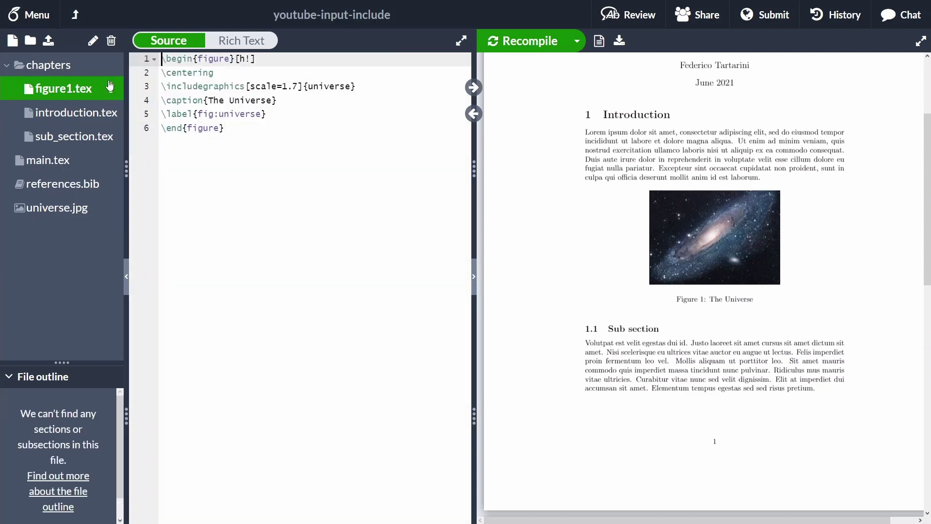
pyautogui.click(111, 41)
pyautogui.press('Return')
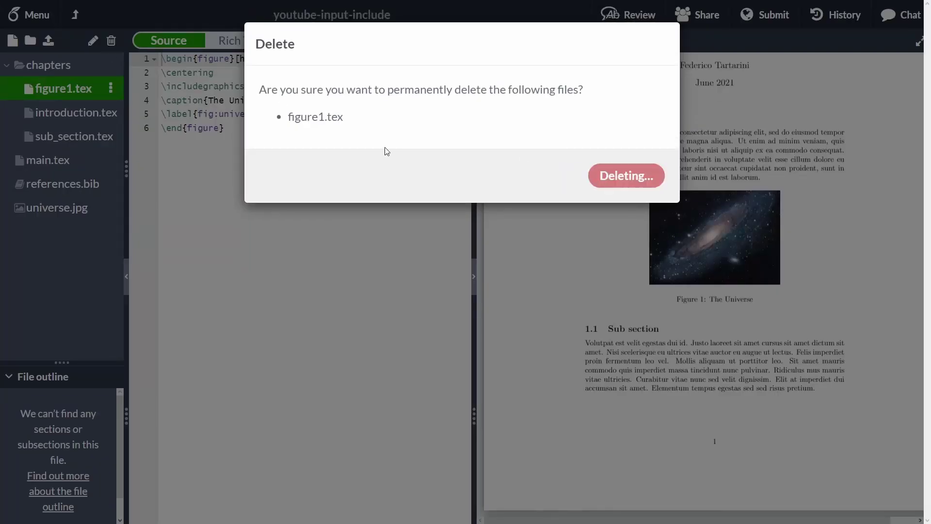
pyautogui.click(64, 121)
pyautogui.click(111, 40)
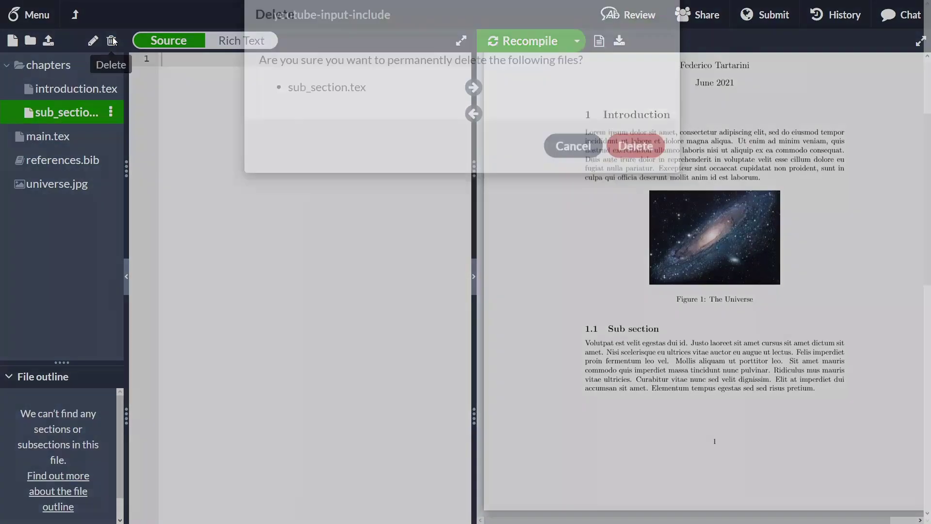
pyautogui.click(639, 186)
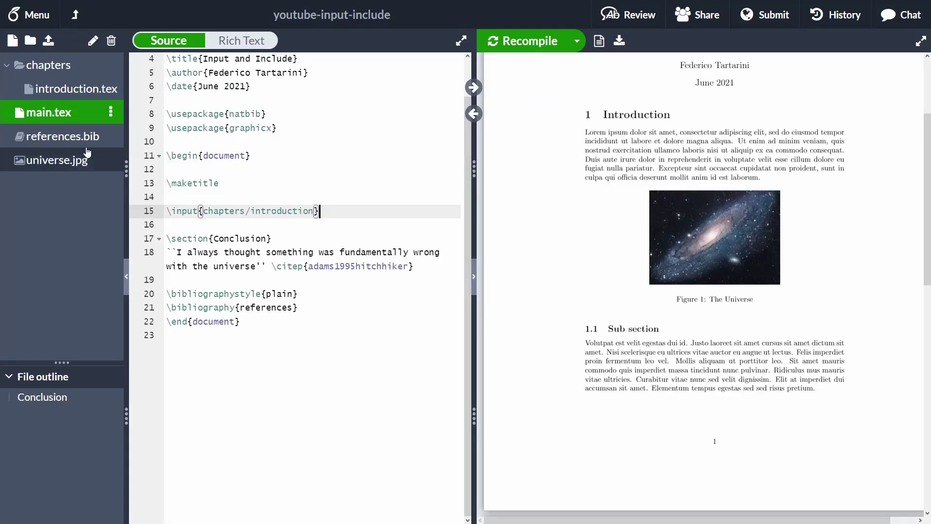
# Step: Change line 15 of main.tex to \include{chapters/introduction}
pyautogui.doubleClick(190, 213)
pyautogui.write('incl')
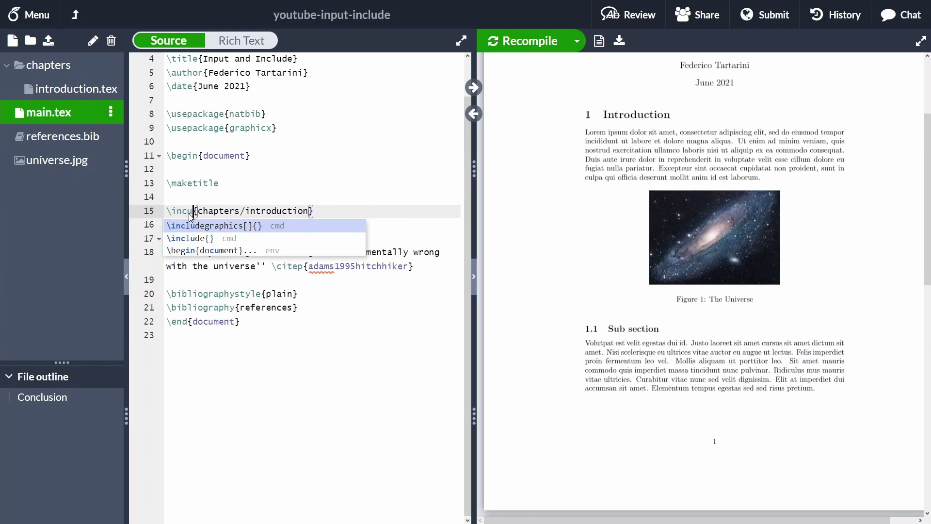
pyautogui.write('ude{')
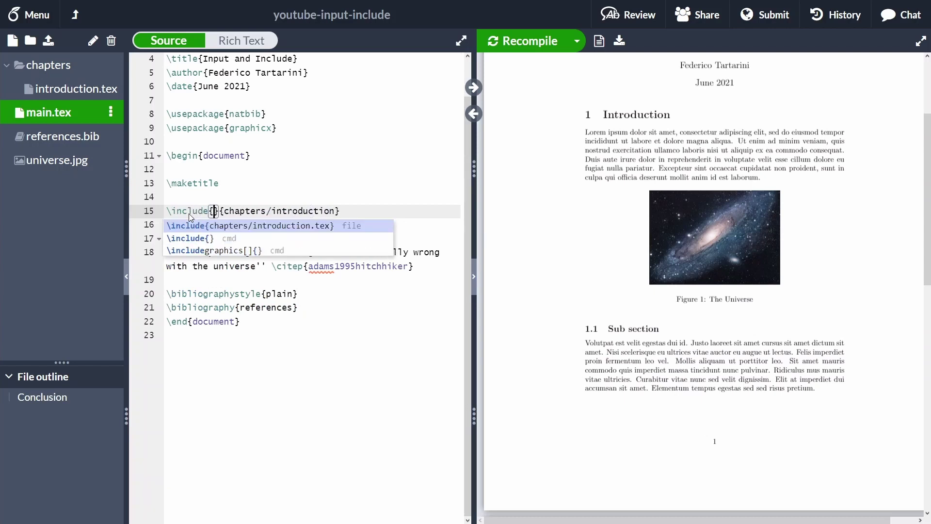
pyautogui.press('BackSpace')
pyautogui.press('Delete')
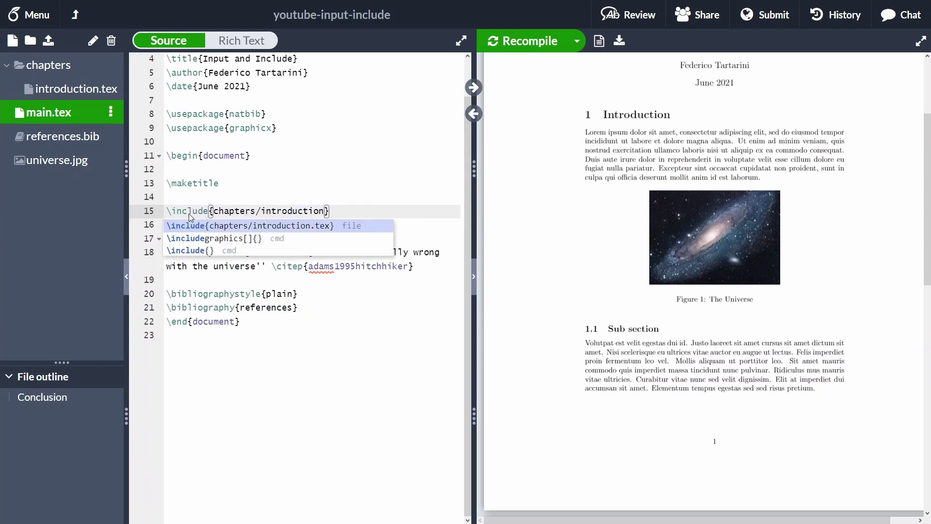
pyautogui.click(167, 209)
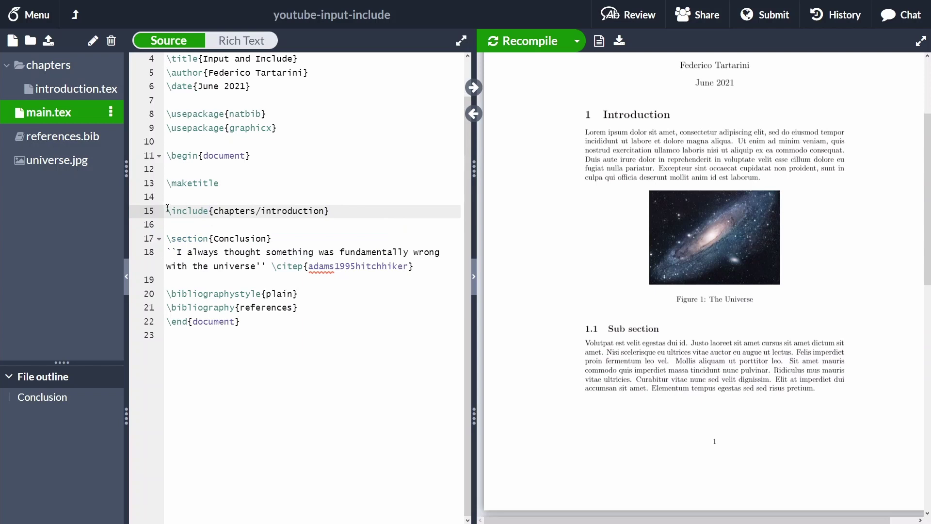
pyautogui.moveTo(167, 209); pyautogui.dragTo(331, 212)
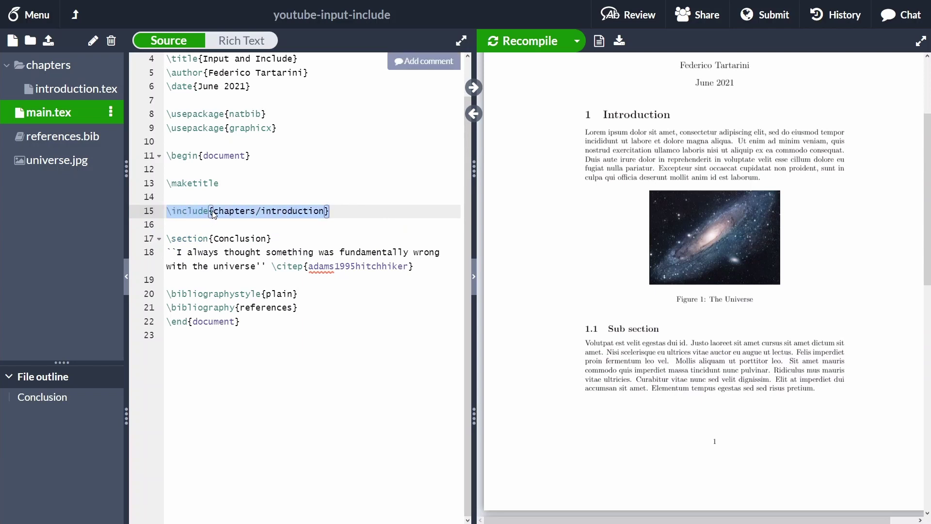
# Step: Recompile and scroll the PDF to confirm the Conclusion starts on a new page
pyautogui.click(541, 41)
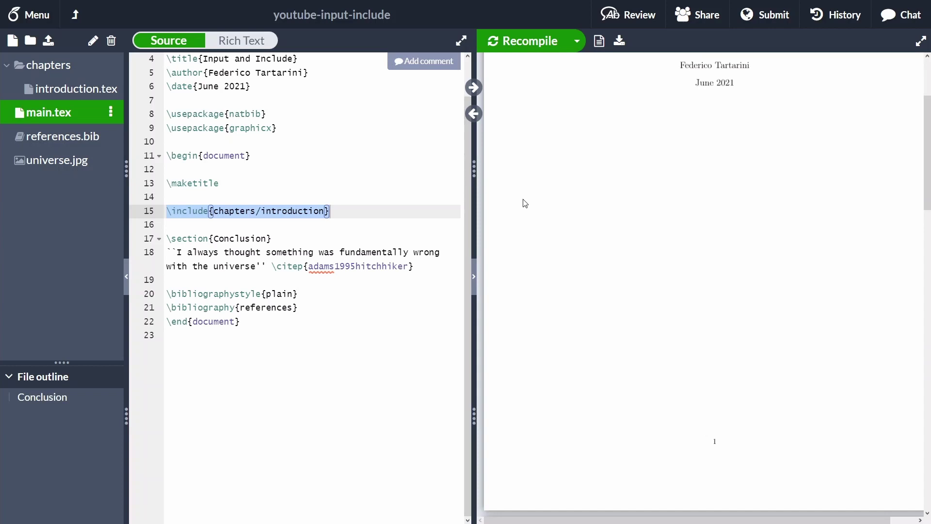
pyautogui.scroll(3, 625, 238)
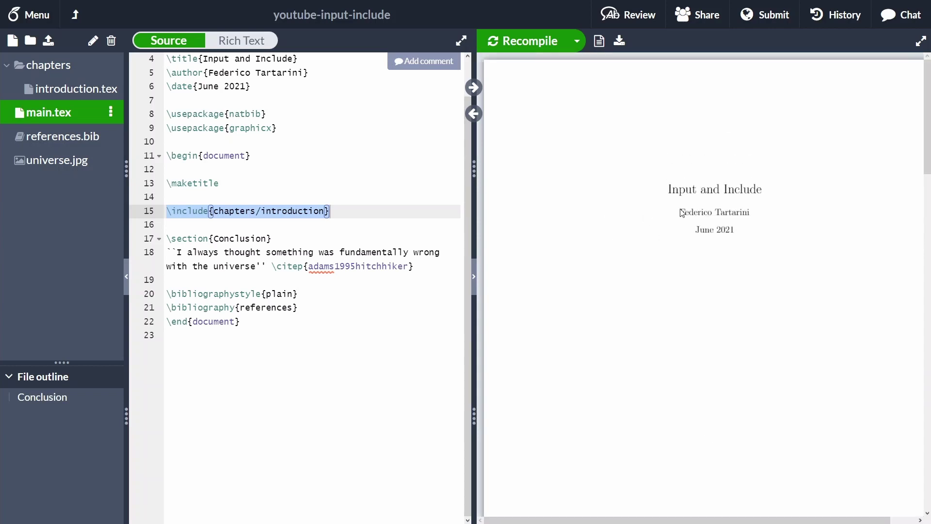
pyautogui.scroll(-10, 685, 222)
pyautogui.scroll(-3, 686, 217)
pyautogui.scroll(3, 686, 217)
pyautogui.scroll(-2, 686, 216)
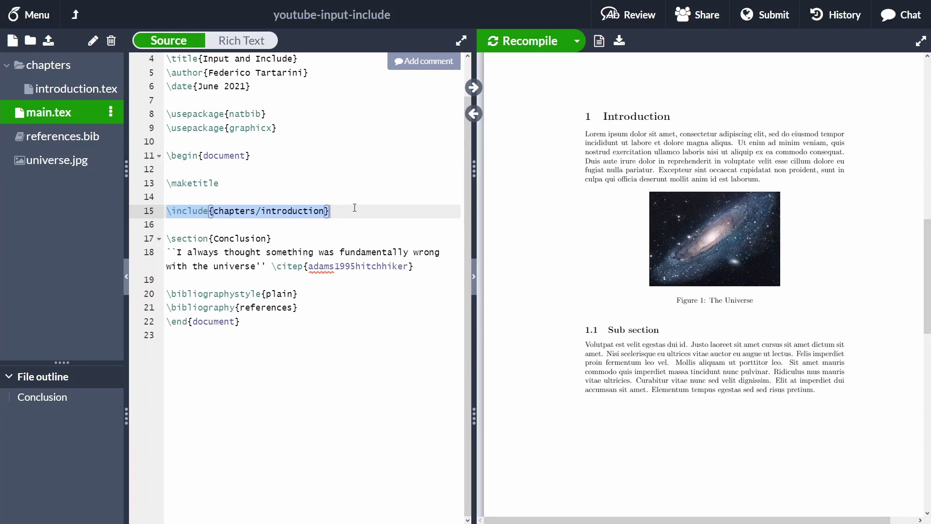
pyautogui.scroll(-5, 740, 267)
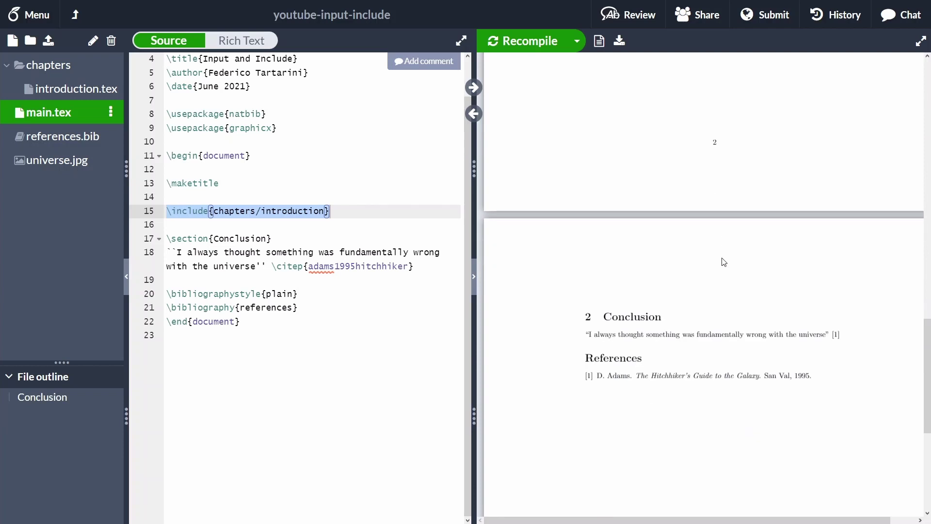
pyautogui.scroll(6, 600, 314)
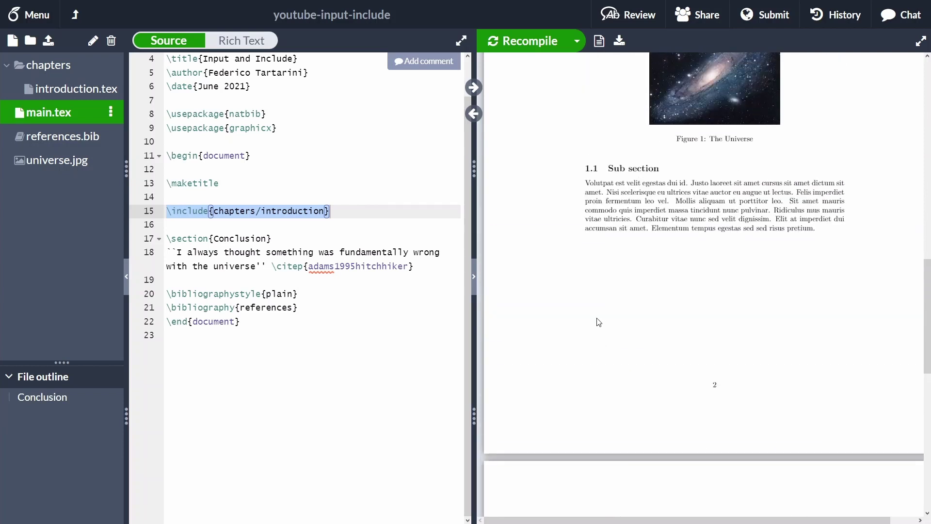
pyautogui.scroll(-3, 600, 316)
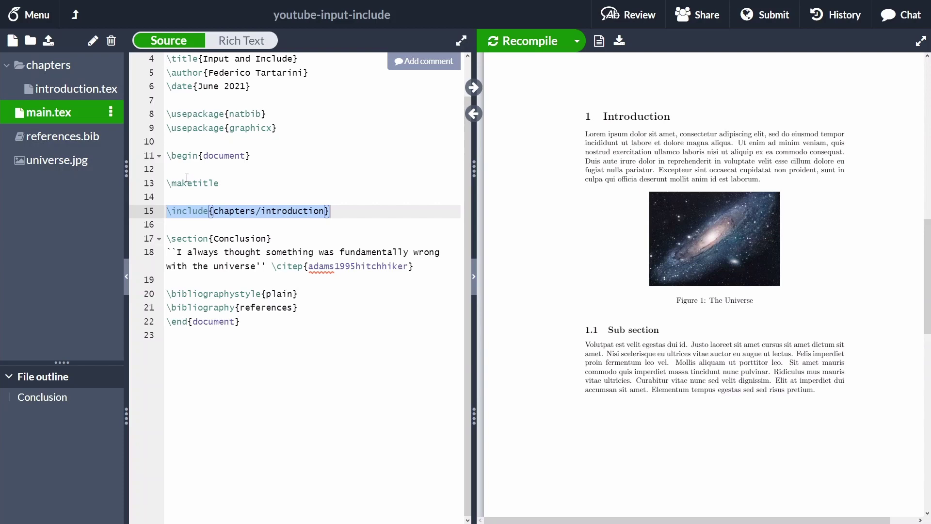
pyautogui.moveTo(609, 330); pyautogui.dragTo(819, 381)
# Step: Comment out the Sub section lines 12–14 in introduction.tex with Ctrl+/ and recompile
pyautogui.click(65, 92)
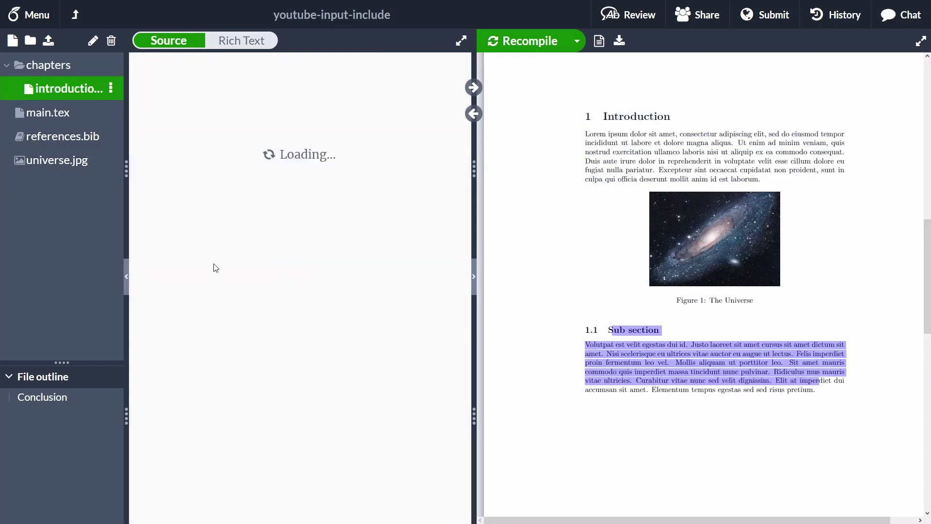
pyautogui.moveTo(220, 383); pyautogui.dragTo(154, 323)
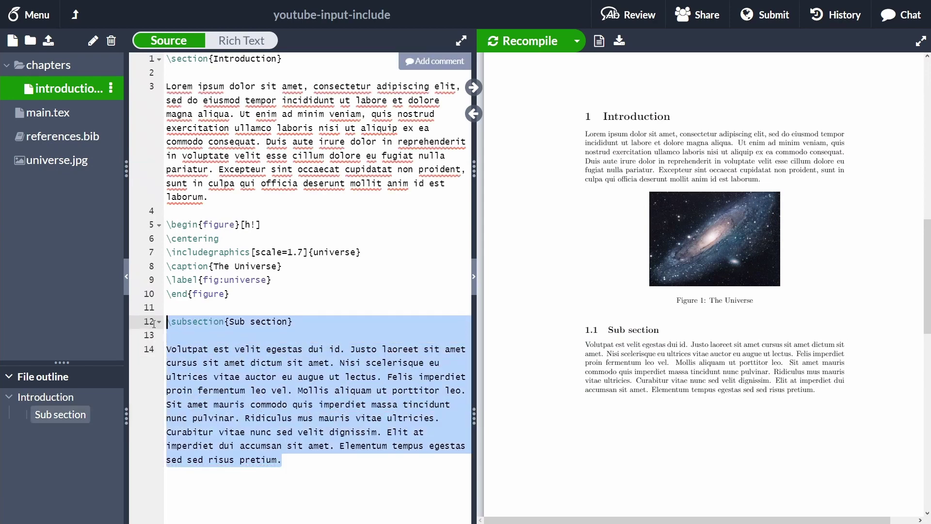
pyautogui.hotkey('ctrl', '/')
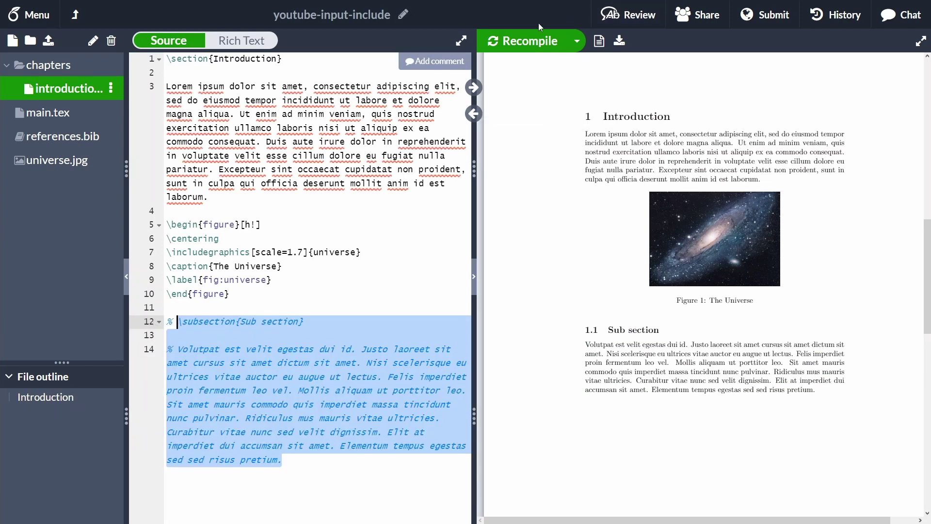
pyautogui.click(532, 40)
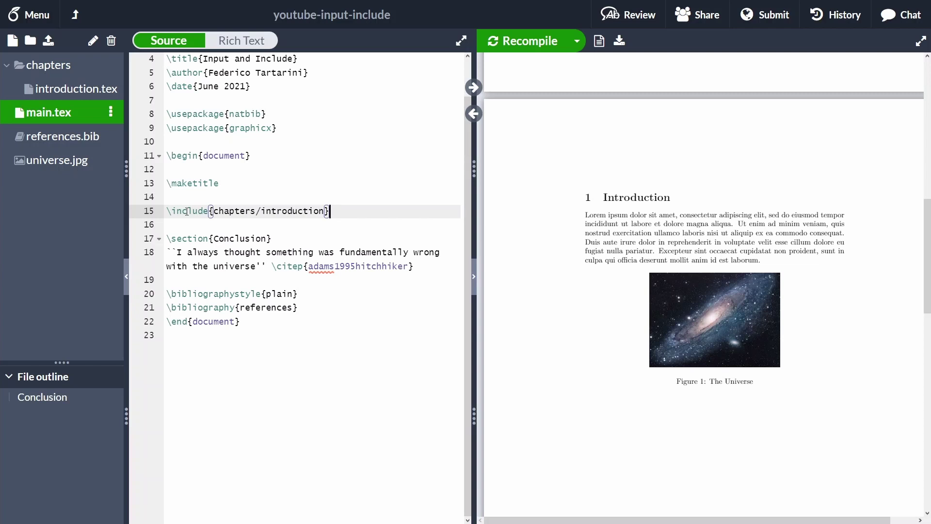
pyautogui.scroll(2, 819, 208)
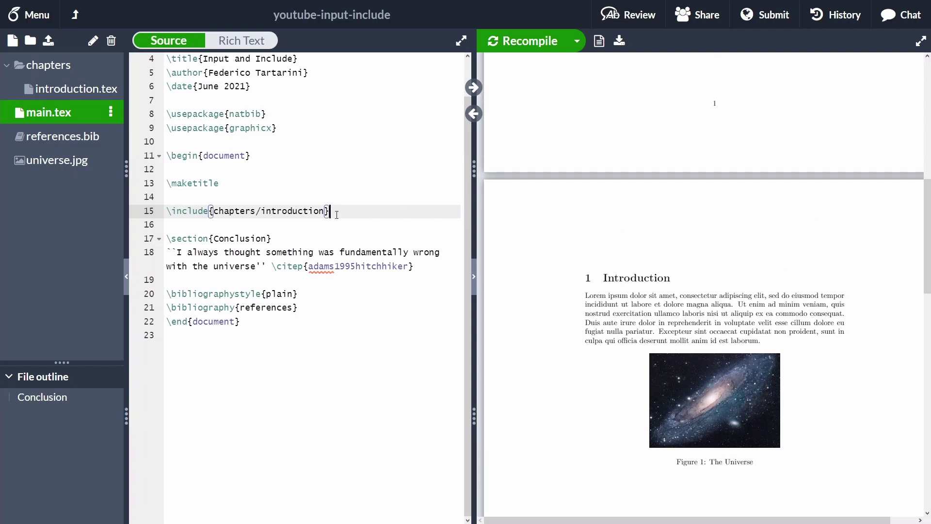
pyautogui.scroll(10, 769, 213)
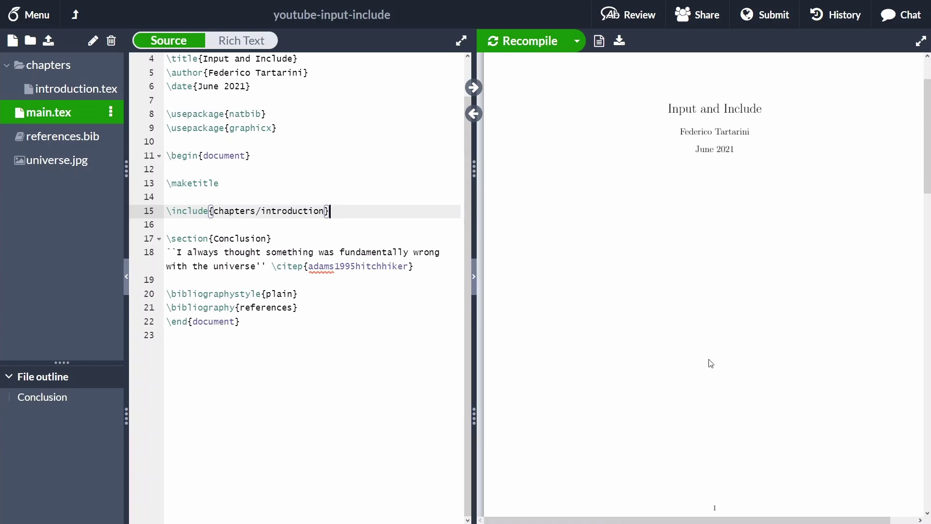
pyautogui.scroll(-10, 767, 310)
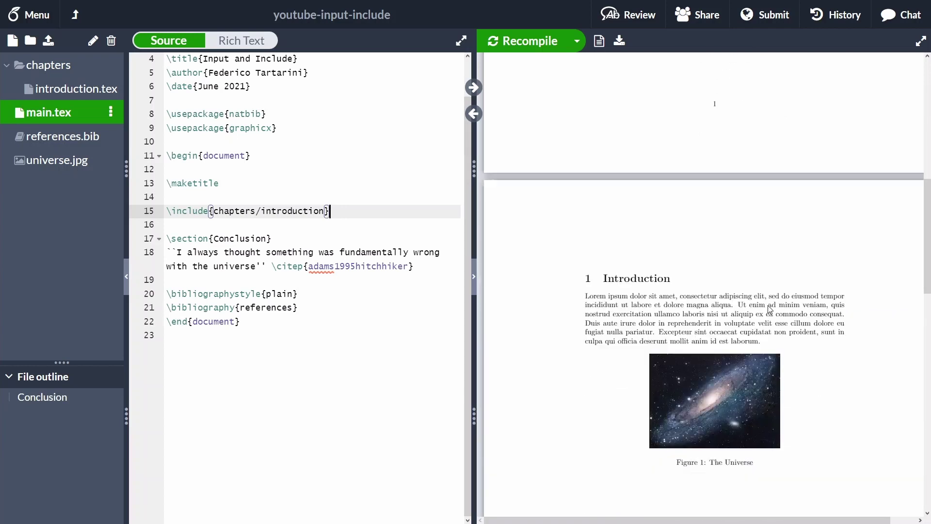
pyautogui.scroll(-8, 720, 244)
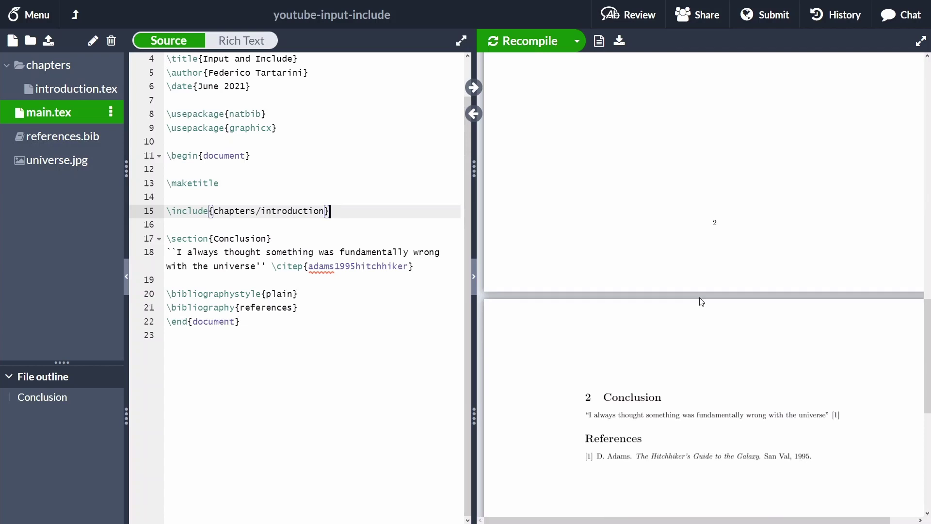